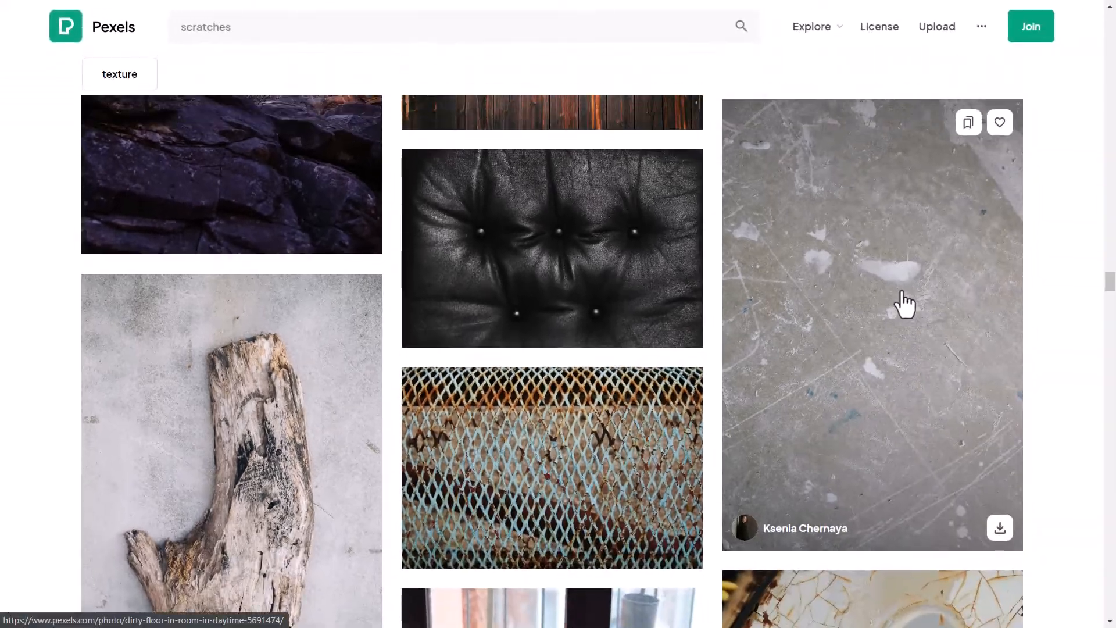
# Open the scratched grey floor photo from the scratches search results and show its download size options
pyautogui.scroll(-1, 896, 244)
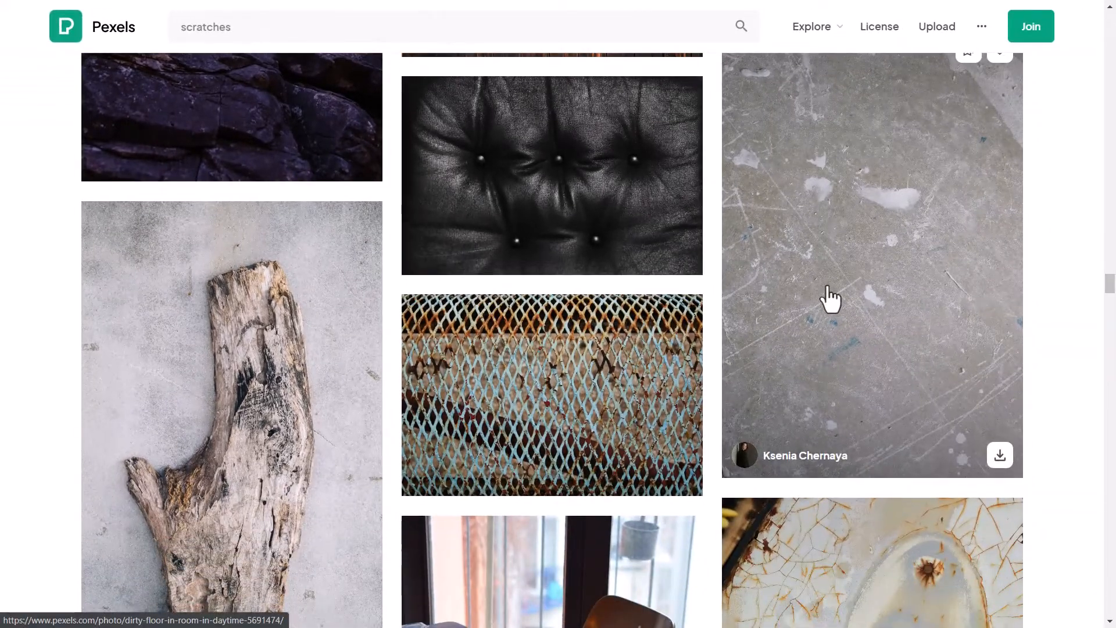
pyautogui.click(884, 276)
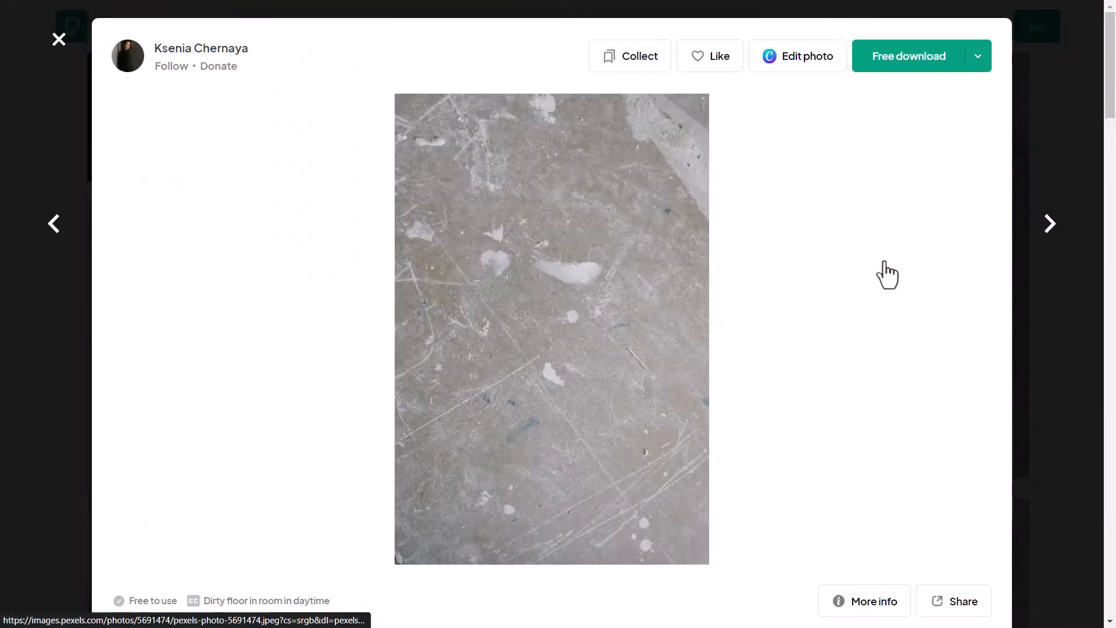
pyautogui.click(977, 56)
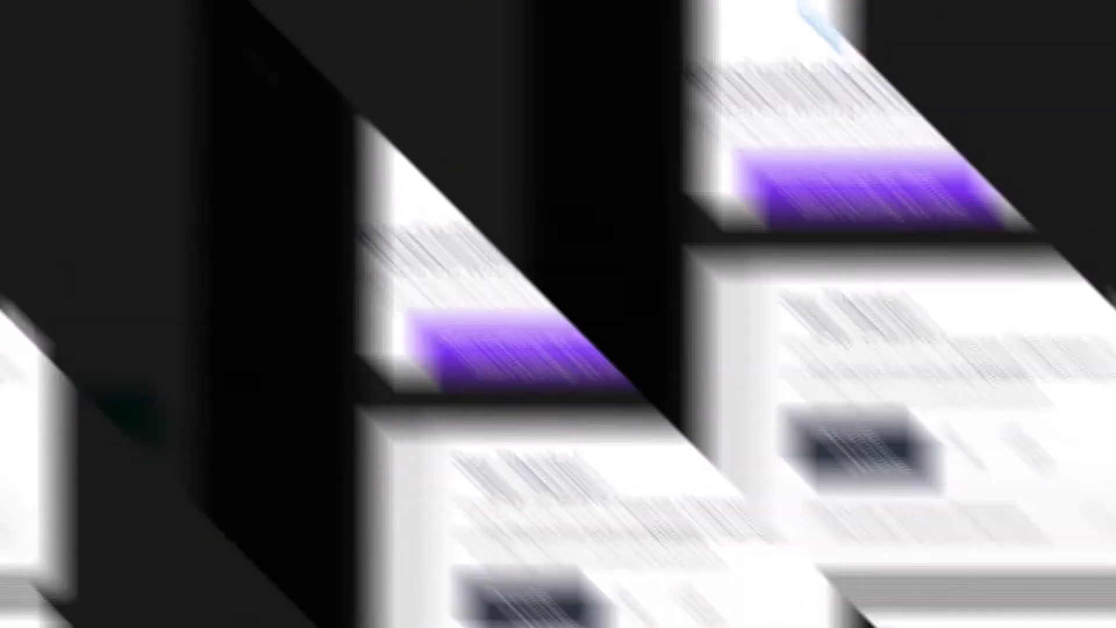
# In Photoshop, enter the title WELCOME over the leather background, then enlarge it to about 693 pt and move it to the canvas middle
pyautogui.write('Leat')
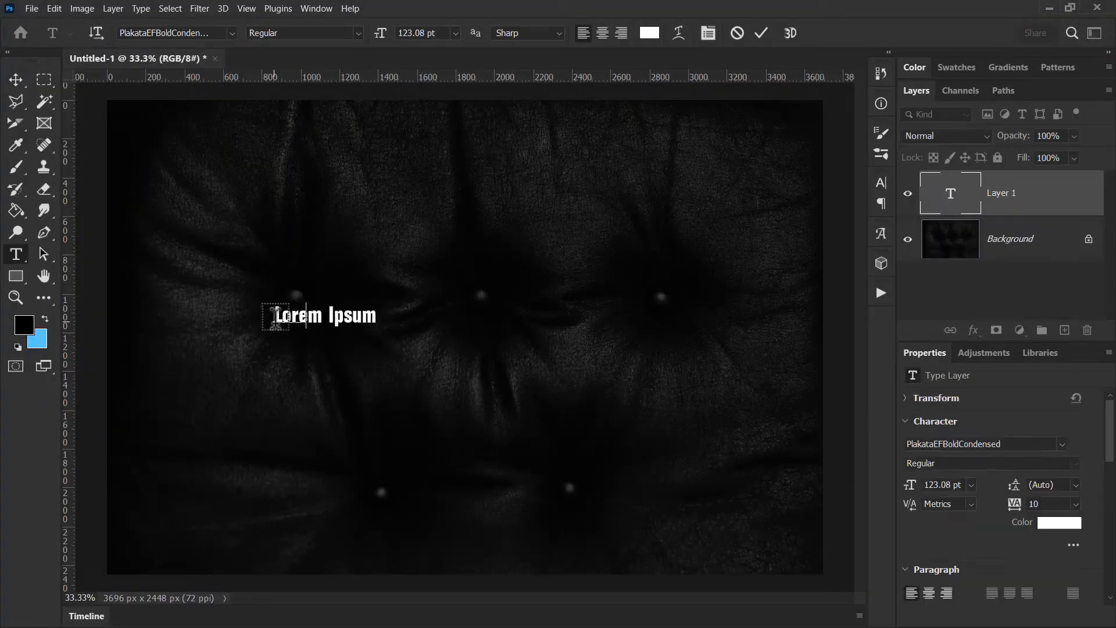
pyautogui.hotkey('ctrl', 'Return')
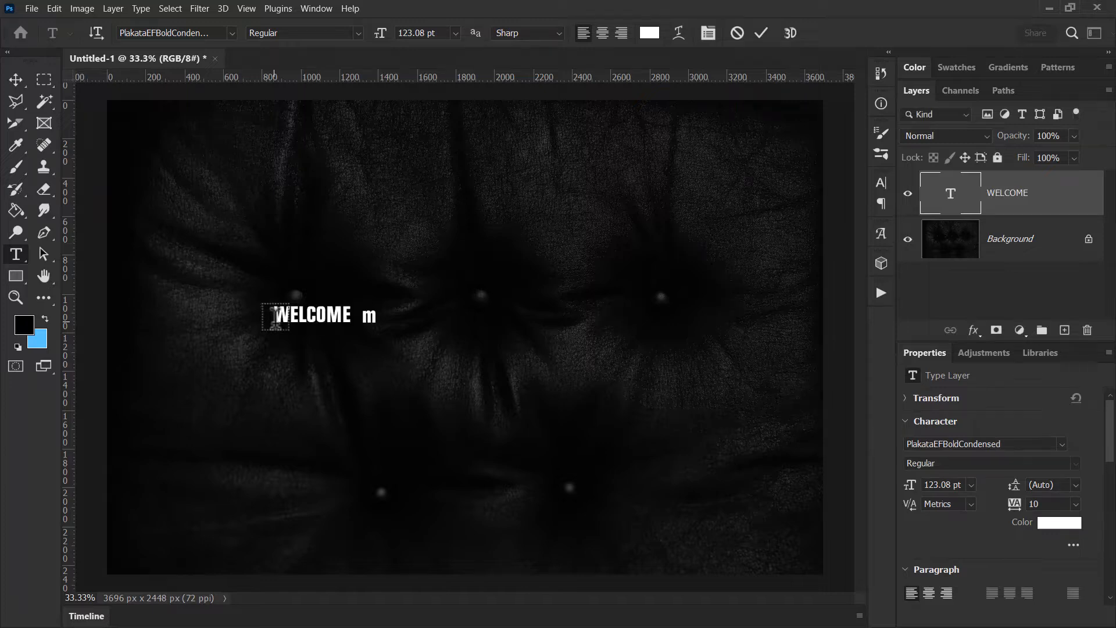
pyautogui.hotkey('ctrl', 't')
pyautogui.moveTo(351, 301); pyautogui.dragTo(709, 148)
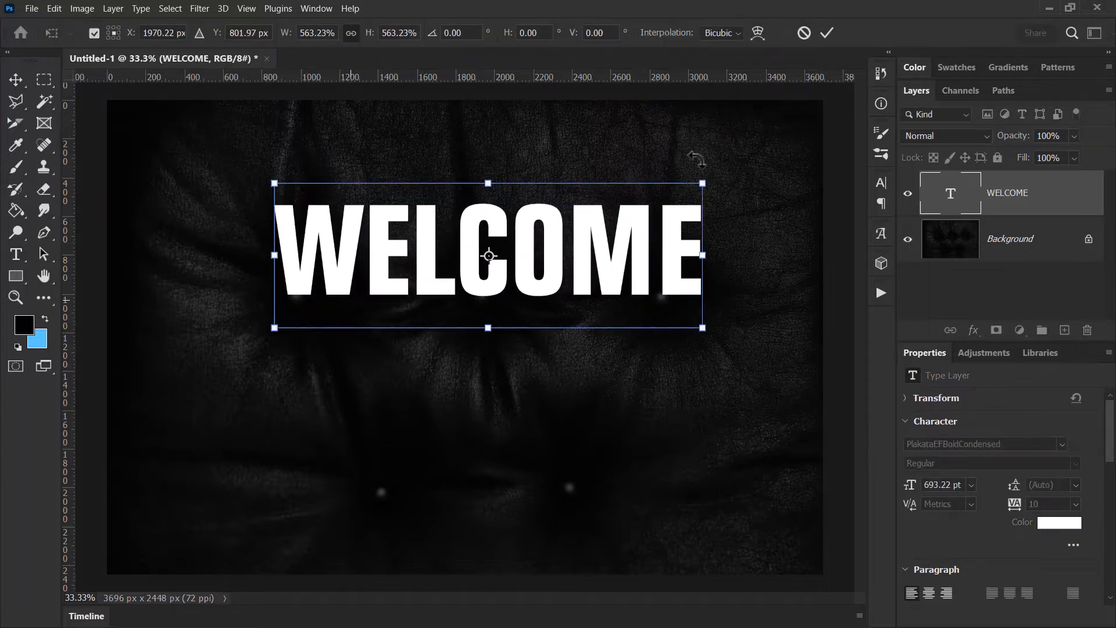
pyautogui.press('Return')
pyautogui.moveTo(647, 248); pyautogui.dragTo(630, 311)
pyautogui.scroll(1, 654, 285)
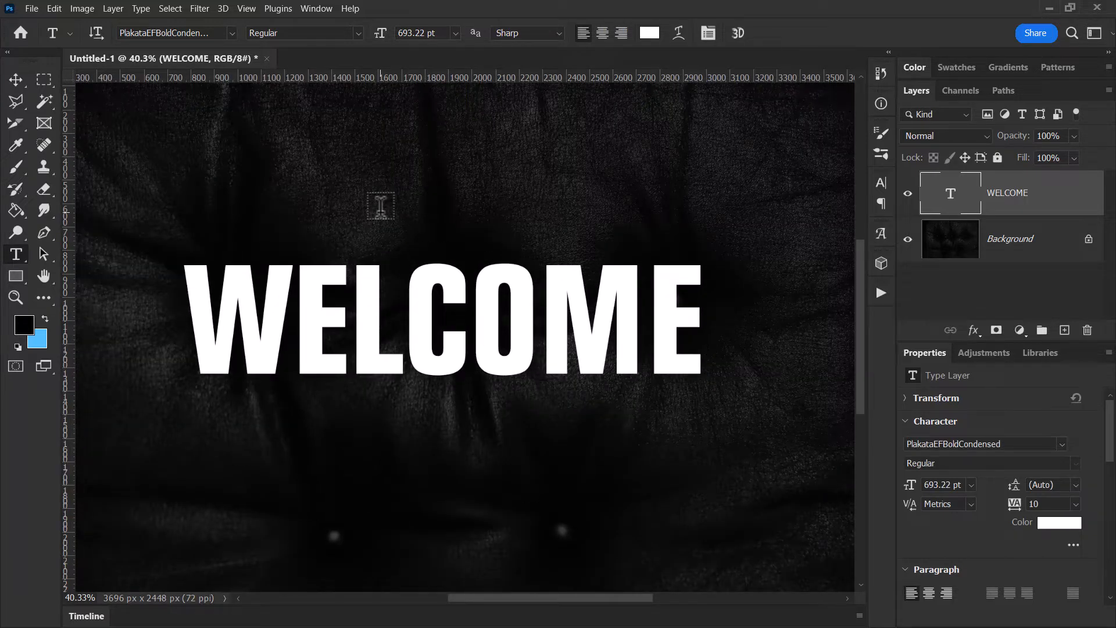
# Open the downloaded scratched floor JPG from the texture folder as a separate document
pyautogui.click(31, 8)
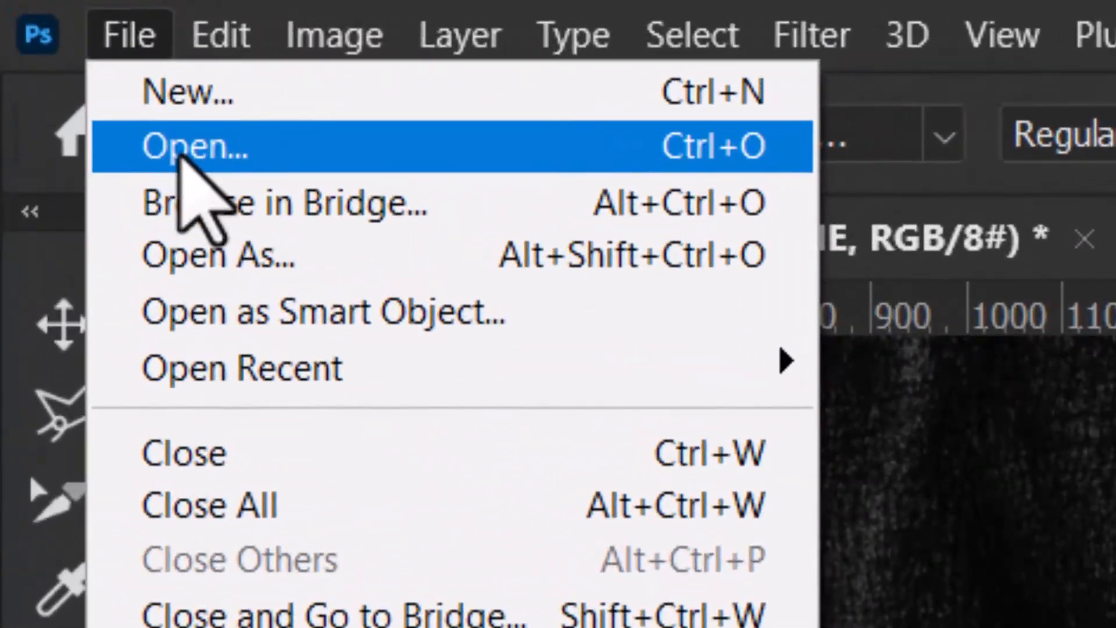
pyautogui.click(58, 37)
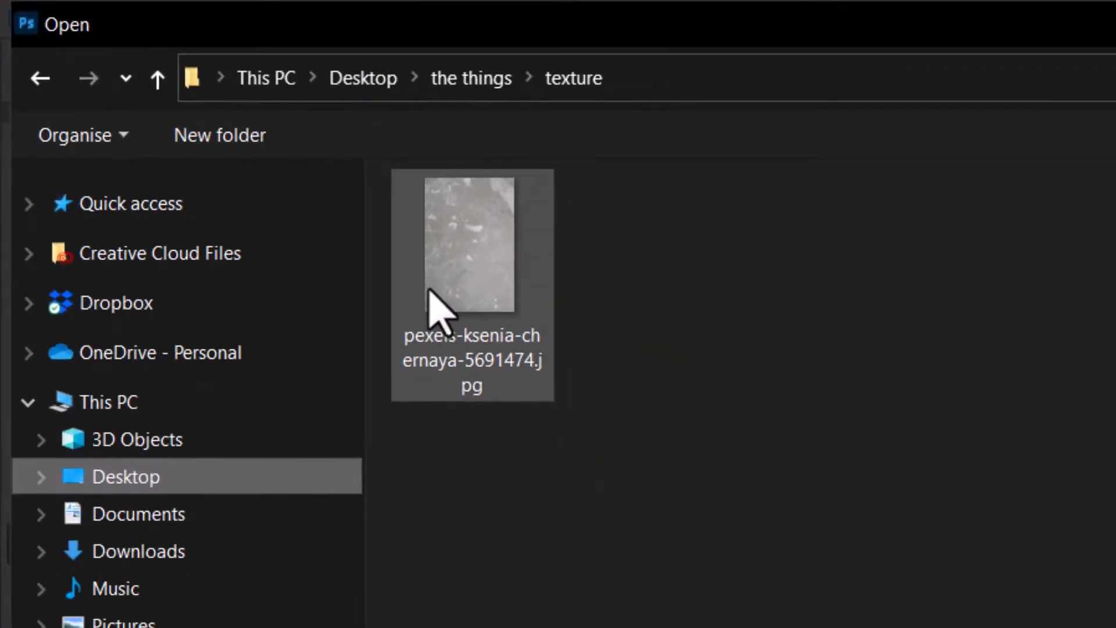
pyautogui.doubleClick(460, 312)
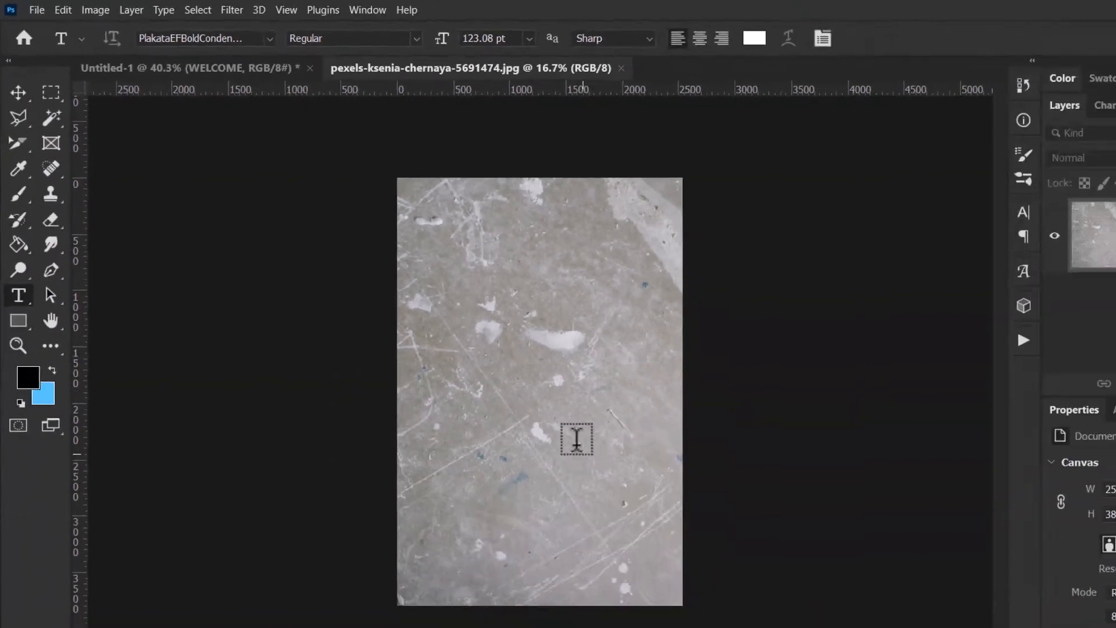
pyautogui.press('z')
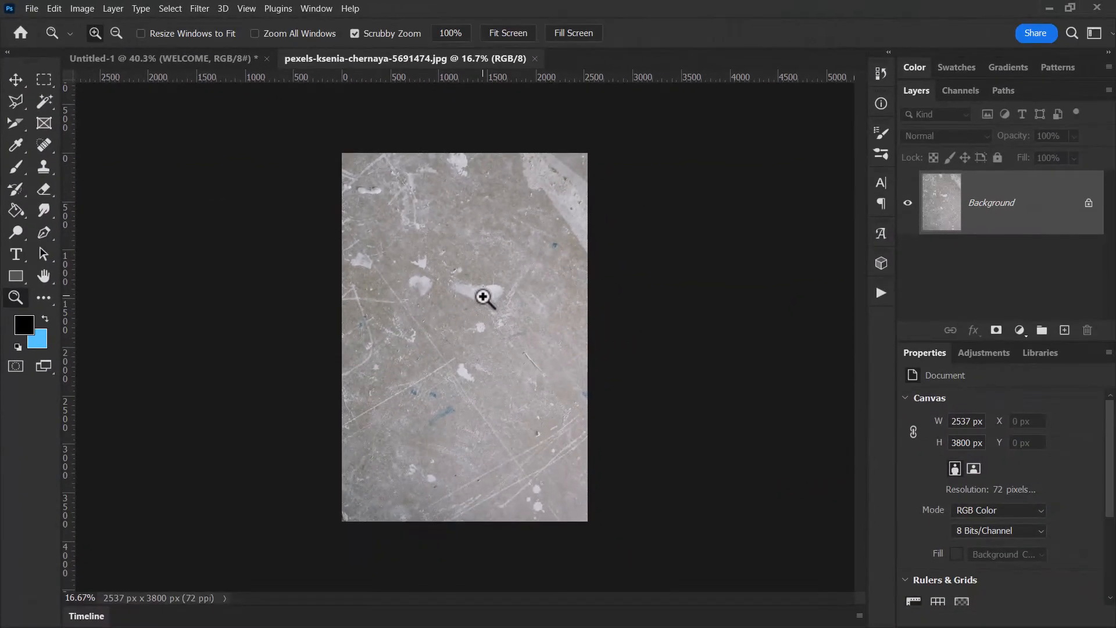
pyautogui.moveTo(559, 343); pyautogui.dragTo(599, 361)
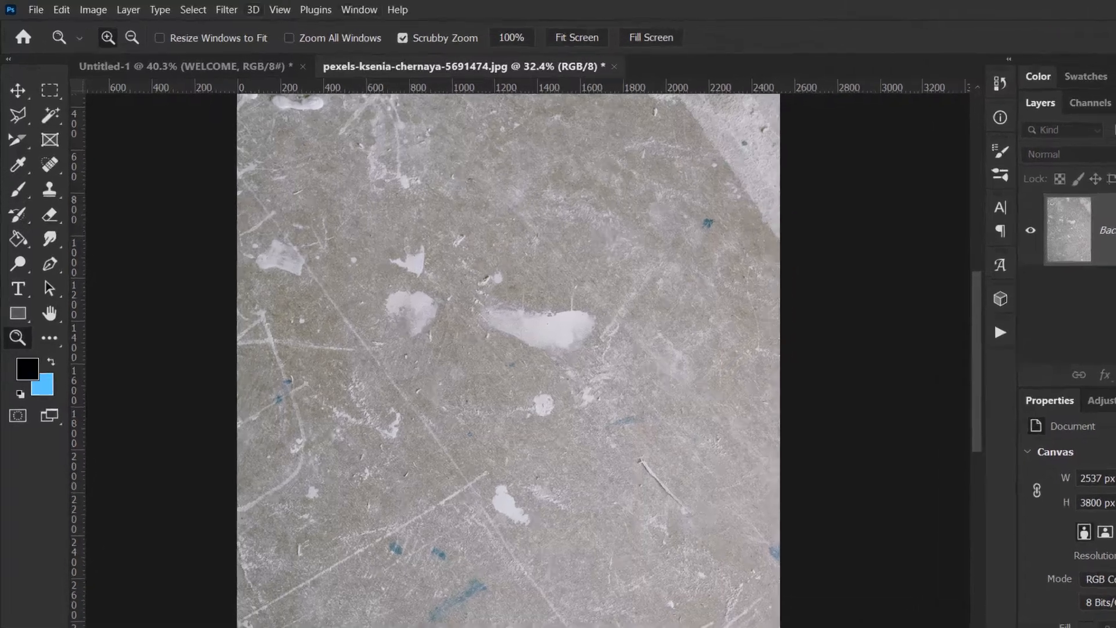
# Start a Curves adjustment on the floor photo, moving the black point to input 119 and the white point to input 176
pyautogui.click(82, 8)
pyautogui.moveTo(98, 45)
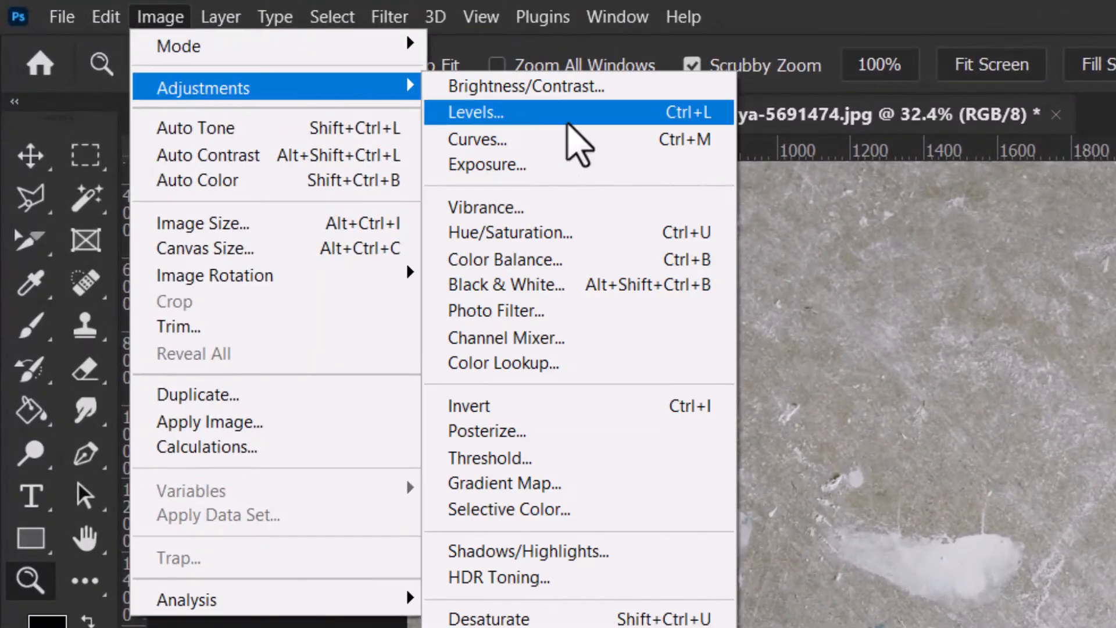
pyautogui.click(586, 139)
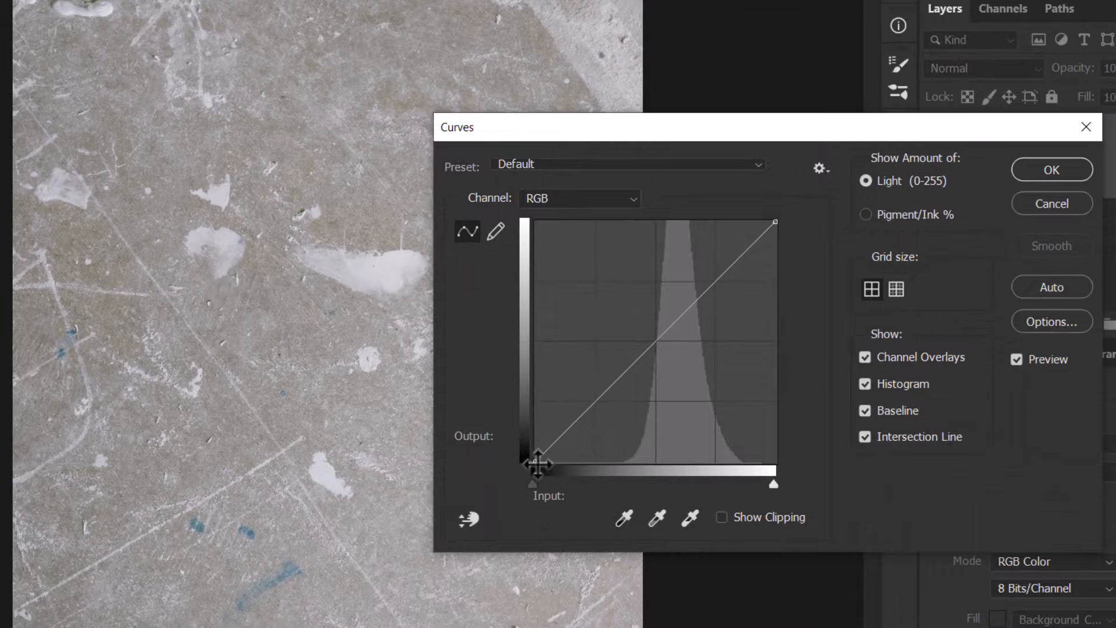
pyautogui.moveTo(537, 463); pyautogui.dragTo(538, 462)
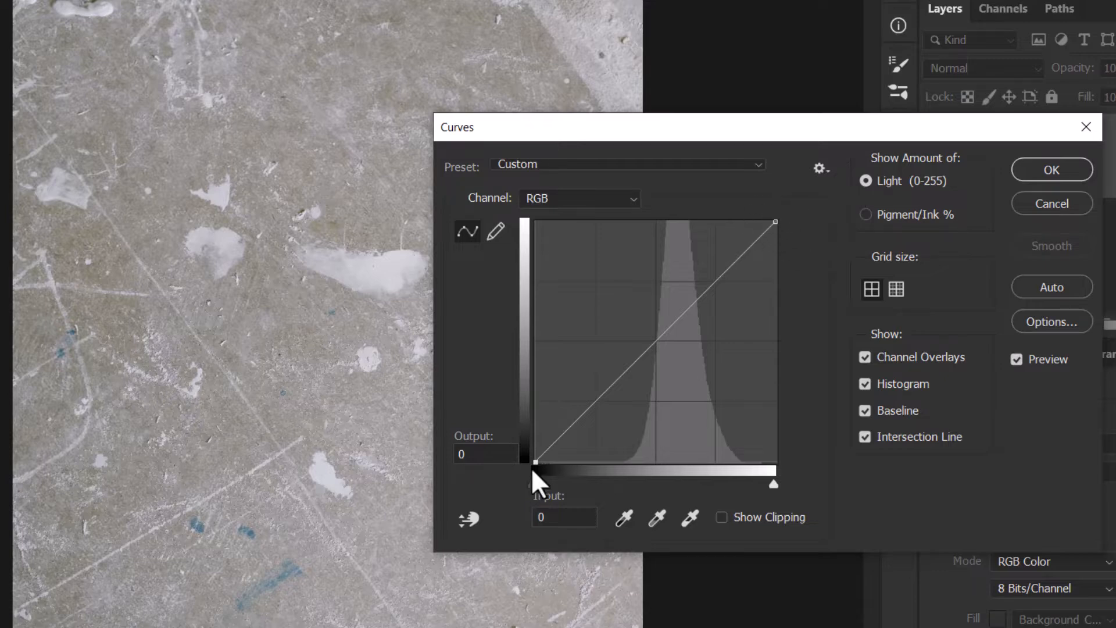
pyautogui.moveTo(533, 463); pyautogui.dragTo(648, 461)
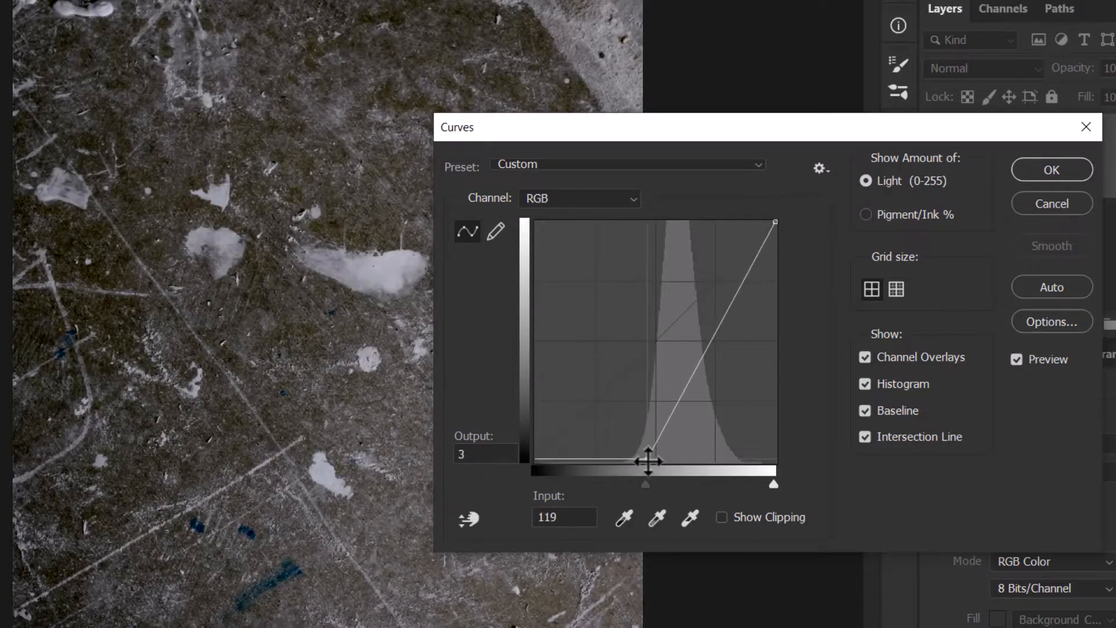
pyautogui.moveTo(774, 226); pyautogui.dragTo(701, 223)
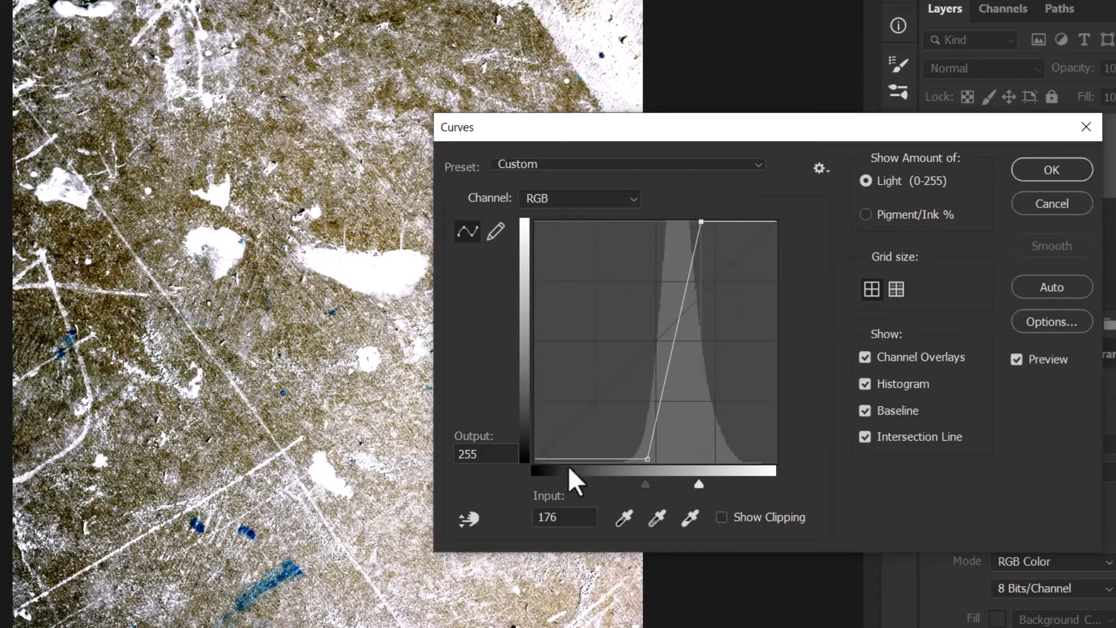
# Set the curve's white point to input 227 and its black point to input 193, output 0, and apply the Curves adjustment
pyautogui.moveTo(705, 222); pyautogui.dragTo(723, 222)
pyautogui.moveTo(646, 458); pyautogui.dragTo(683, 458)
pyautogui.moveTo(726, 226); pyautogui.dragTo(750, 222)
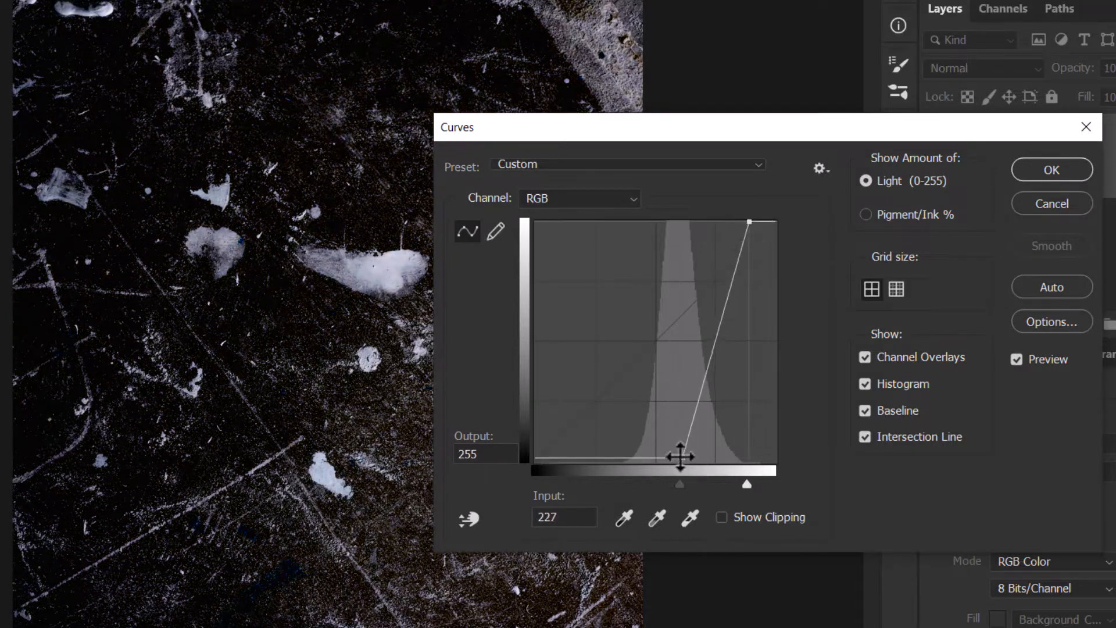
pyautogui.moveTo(680, 457); pyautogui.dragTo(719, 457)
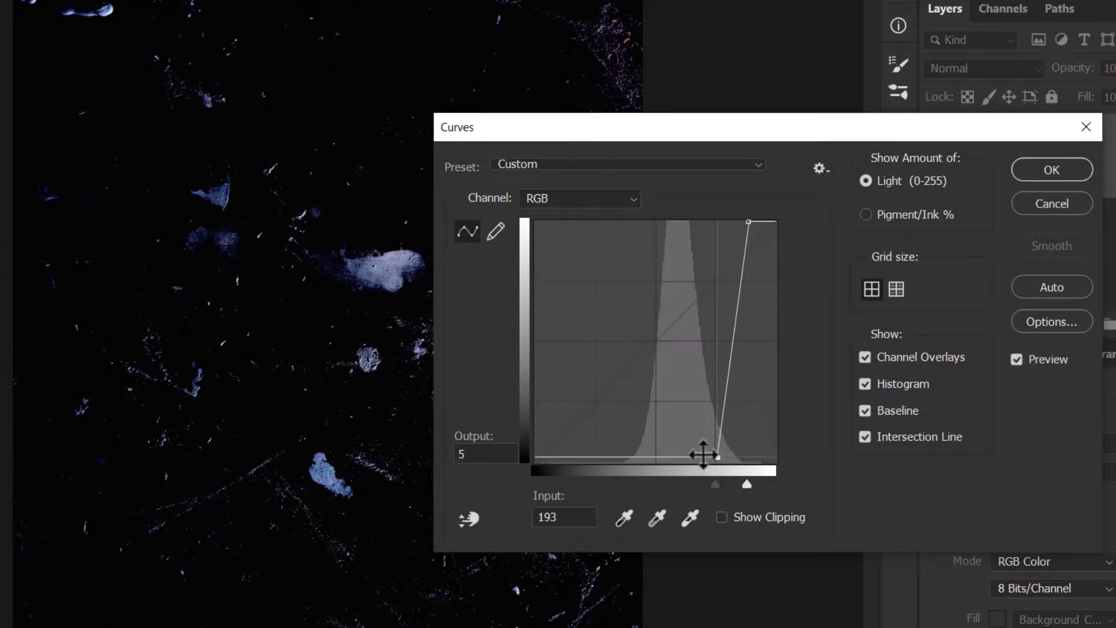
pyautogui.moveTo(703, 454); pyautogui.dragTo(723, 480)
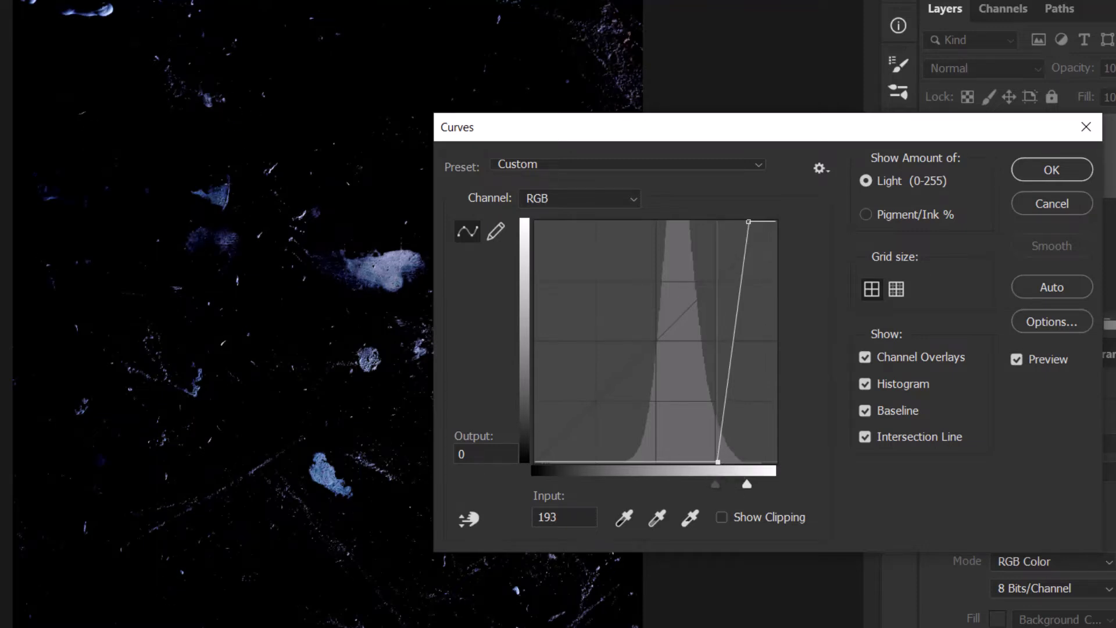
pyautogui.click(1054, 170)
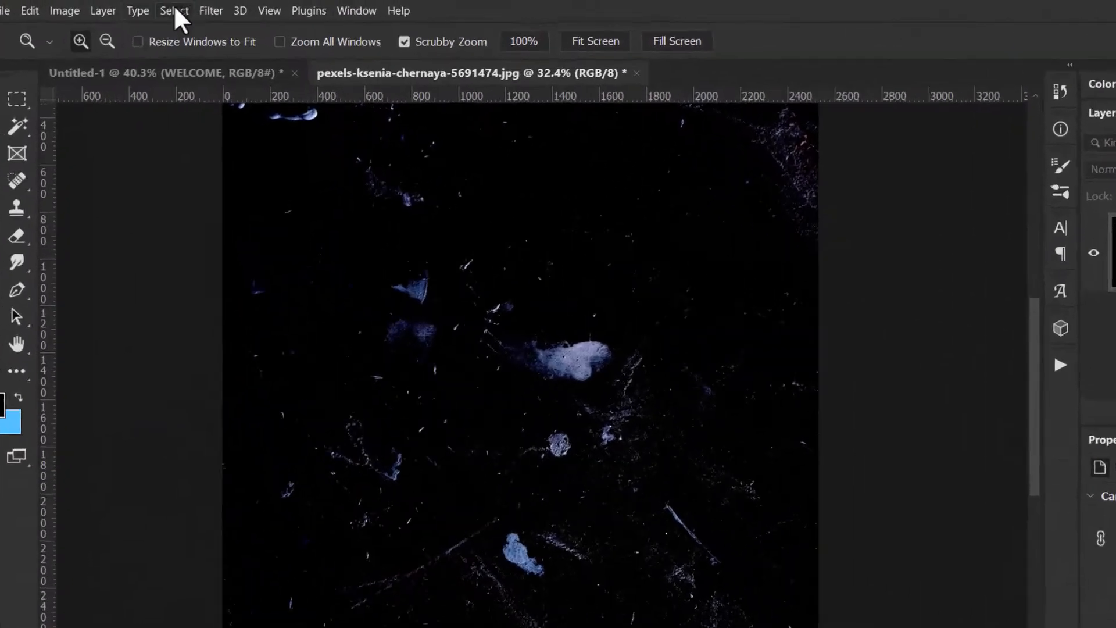
# Copy the entire adjusted floor texture and paste it into the Untitled-1 document above the WELCOME text
pyautogui.click(171, 8)
pyautogui.click(179, 22)
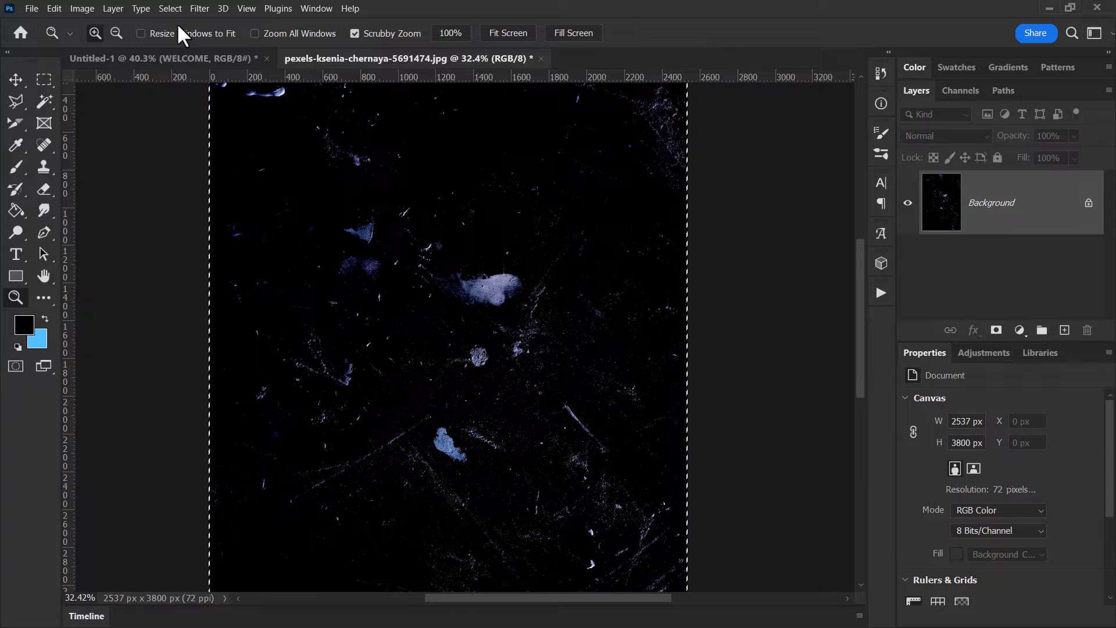
pyautogui.click(152, 56)
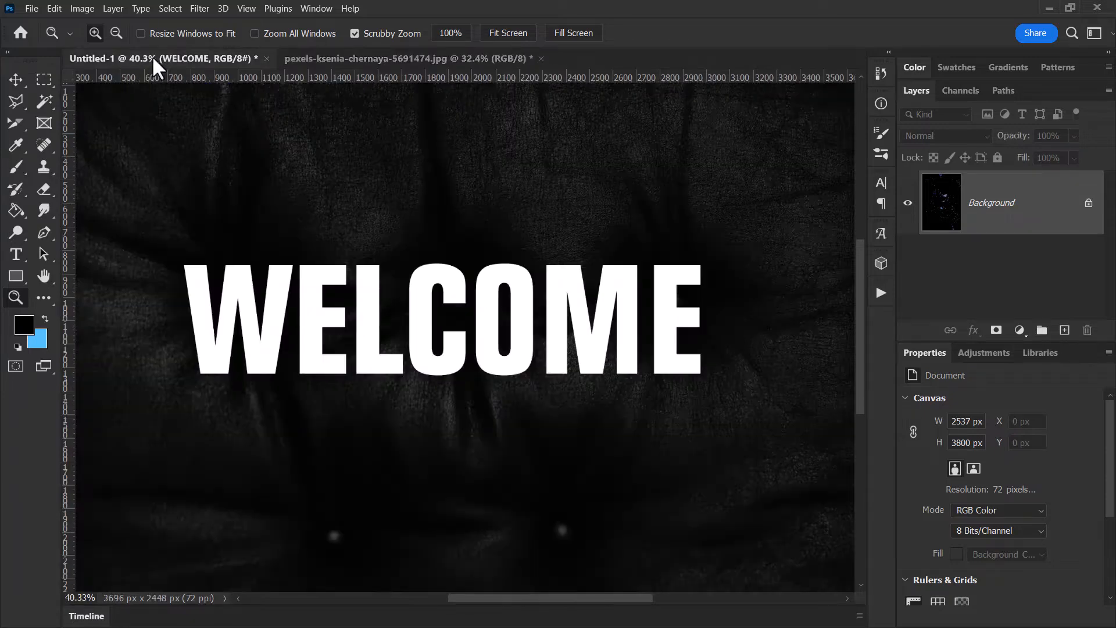
pyautogui.hotkey('ctrl', 'v')
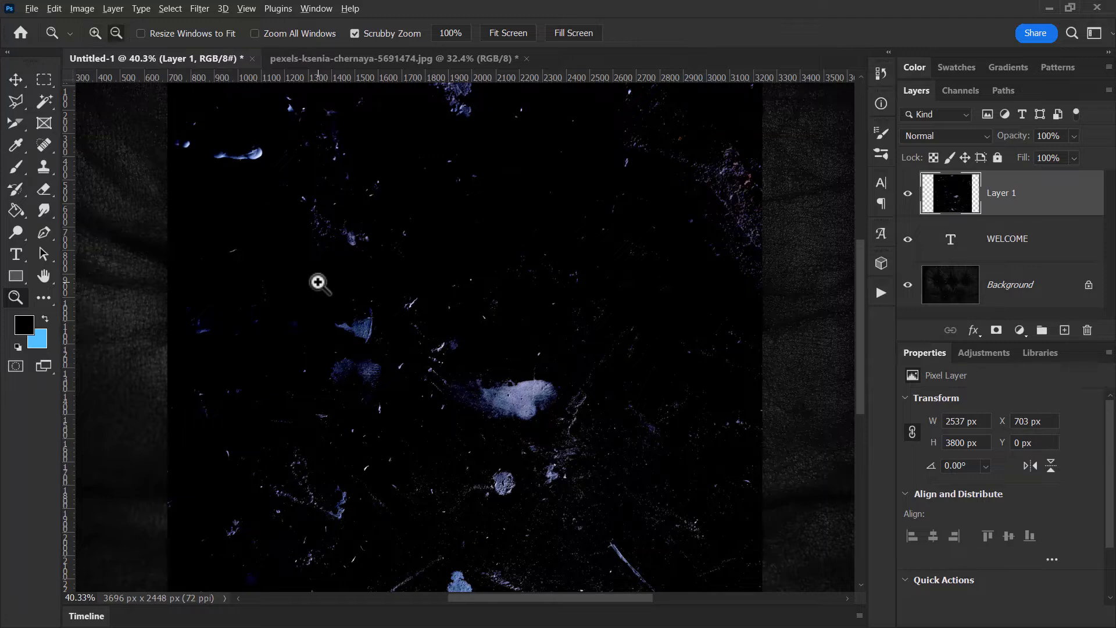
pyautogui.keyDown('alt'); pyautogui.click(319, 283); pyautogui.keyUp('alt')
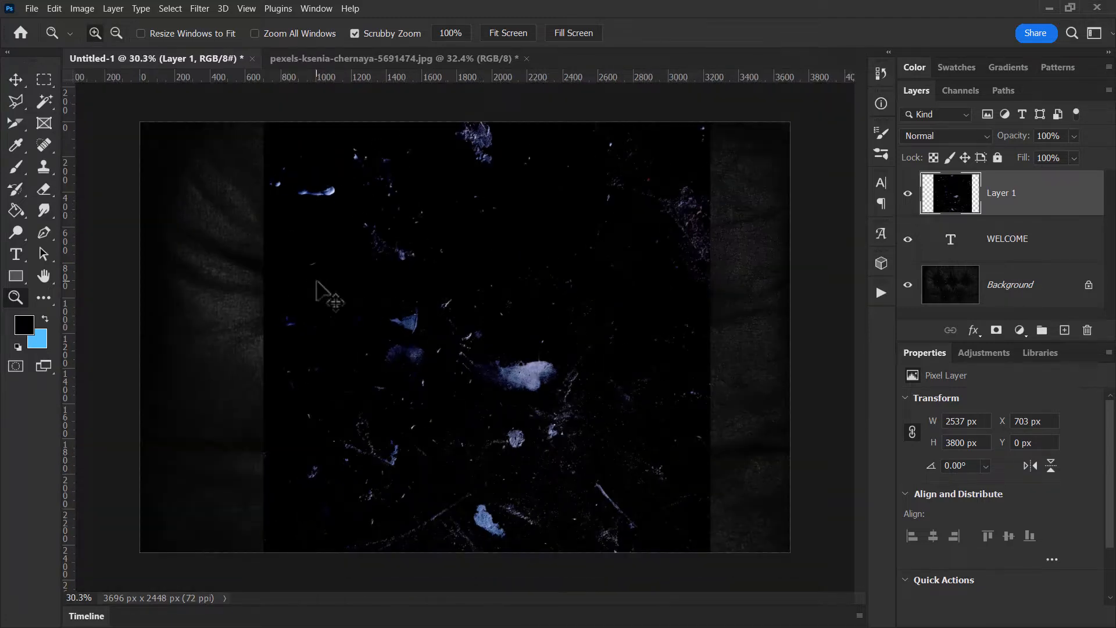
# Rotate the pasted texture layer 90 degrees and position it to cover the whole canvas
pyautogui.hotkey('ctrl', 't')
pyautogui.moveTo(741, 98); pyautogui.dragTo(819, 601)
pyautogui.moveTo(672, 476); pyautogui.dragTo(655, 357)
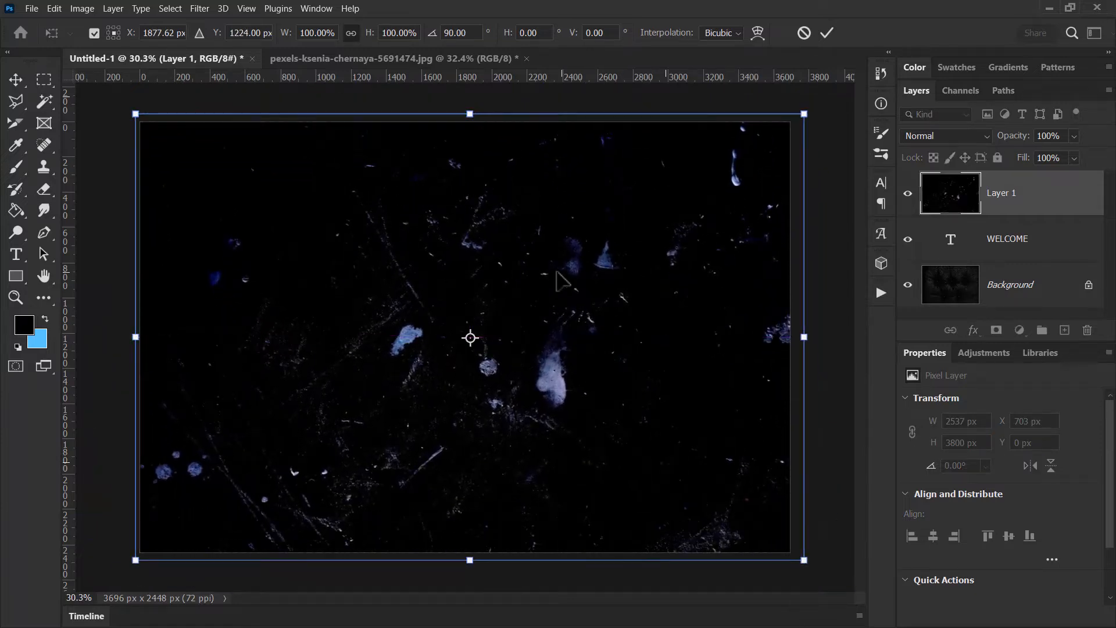
pyautogui.moveTo(557, 281); pyautogui.dragTo(561, 319)
pyautogui.press('Return')
pyautogui.press('z')
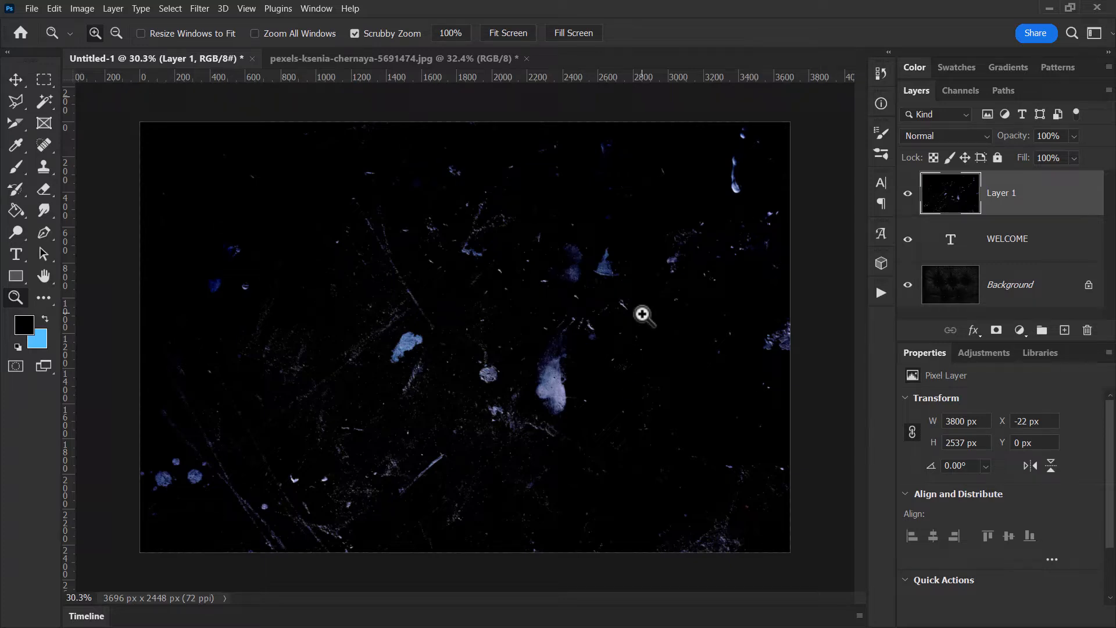
# Select the full canvas, copy the texture on Layer 1, and hide that layer
pyautogui.click(170, 8)
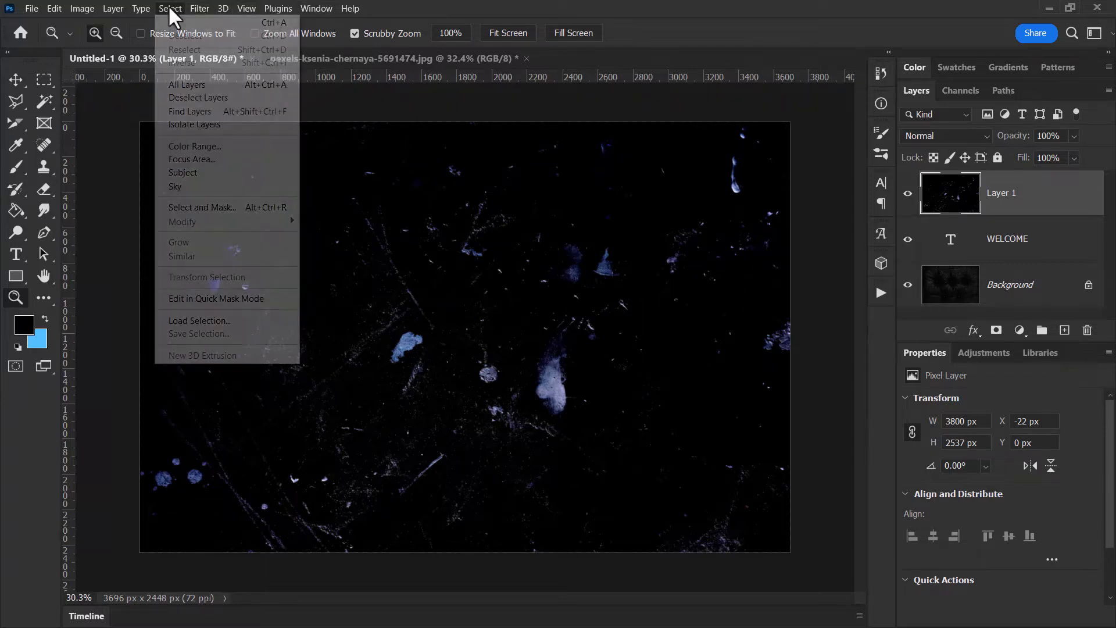
pyautogui.click(174, 26)
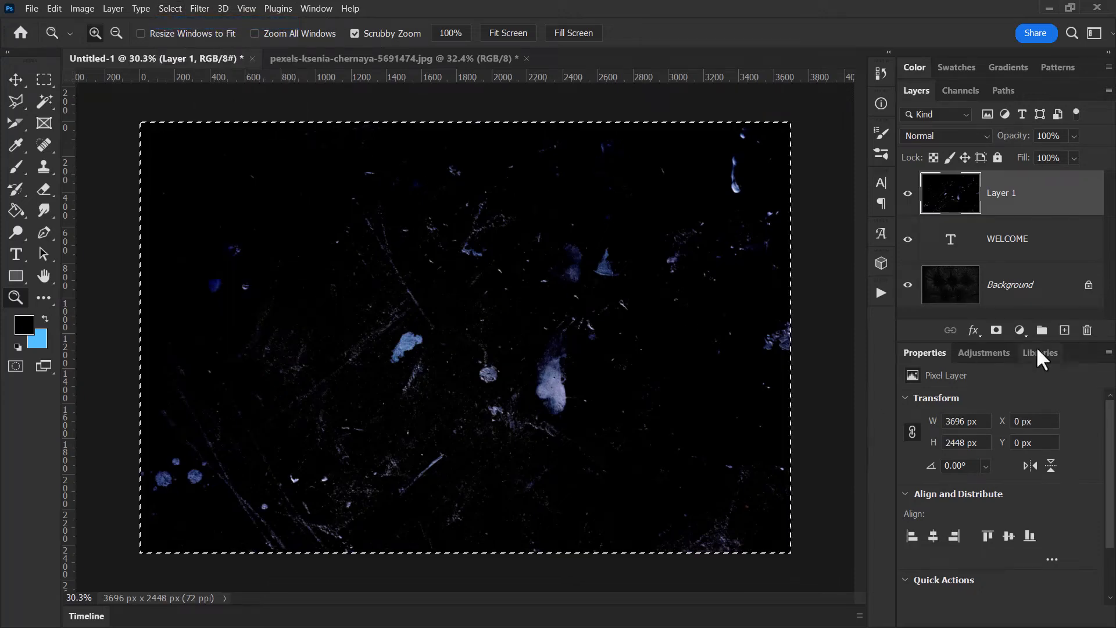
pyautogui.click(907, 193)
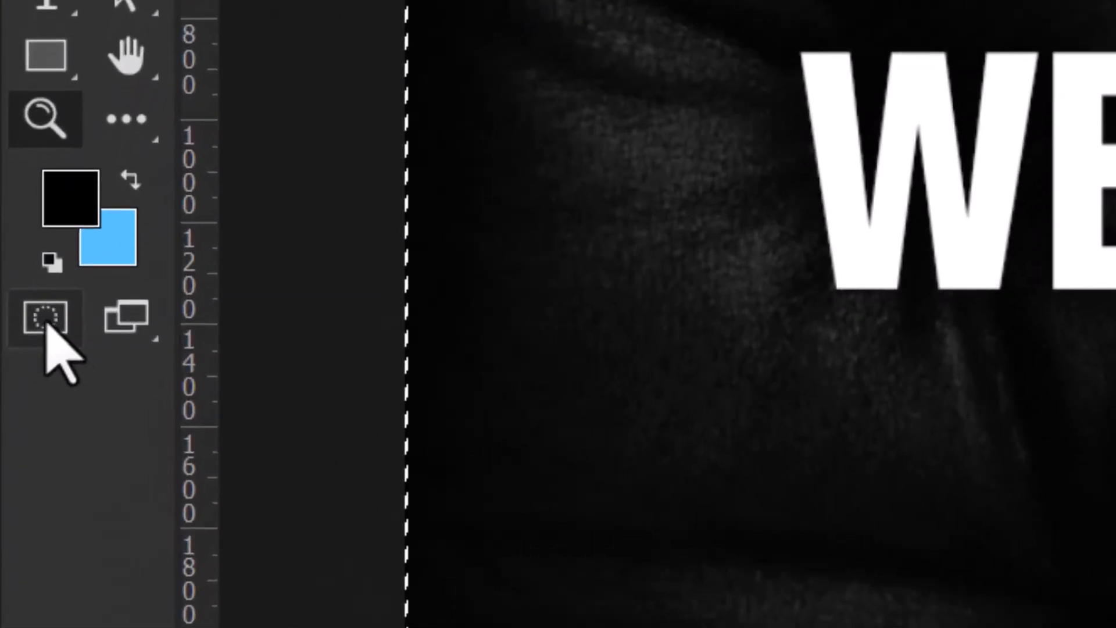
# Paste the copied texture into a Quick Mask and exit the mask to turn the scratches into a selection
pyautogui.click(45, 318)
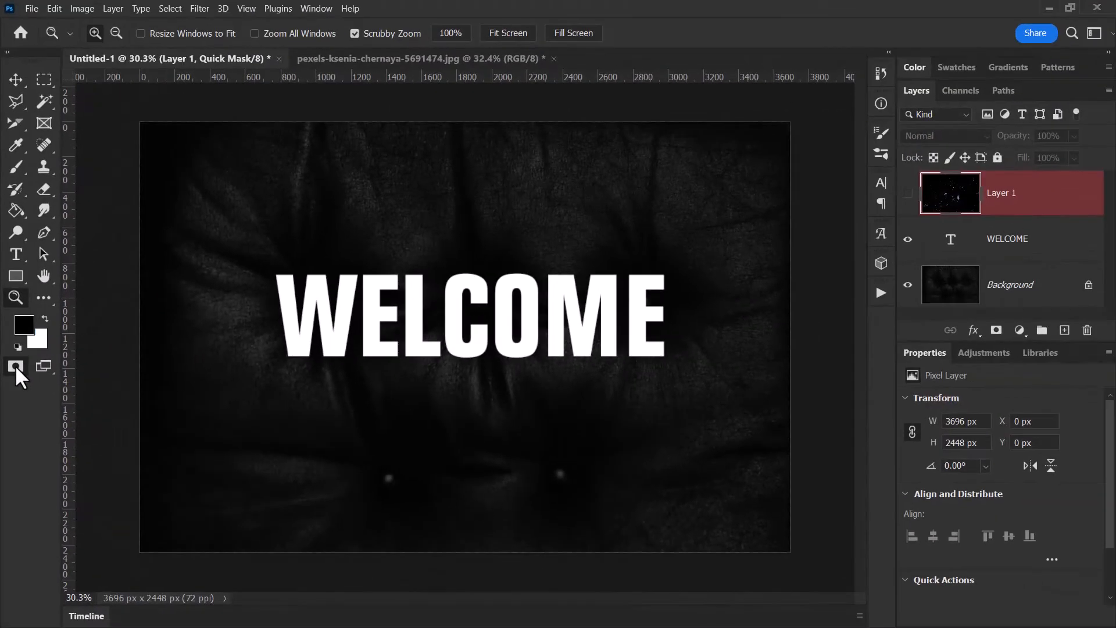
pyautogui.hotkey('ctrl', 'v')
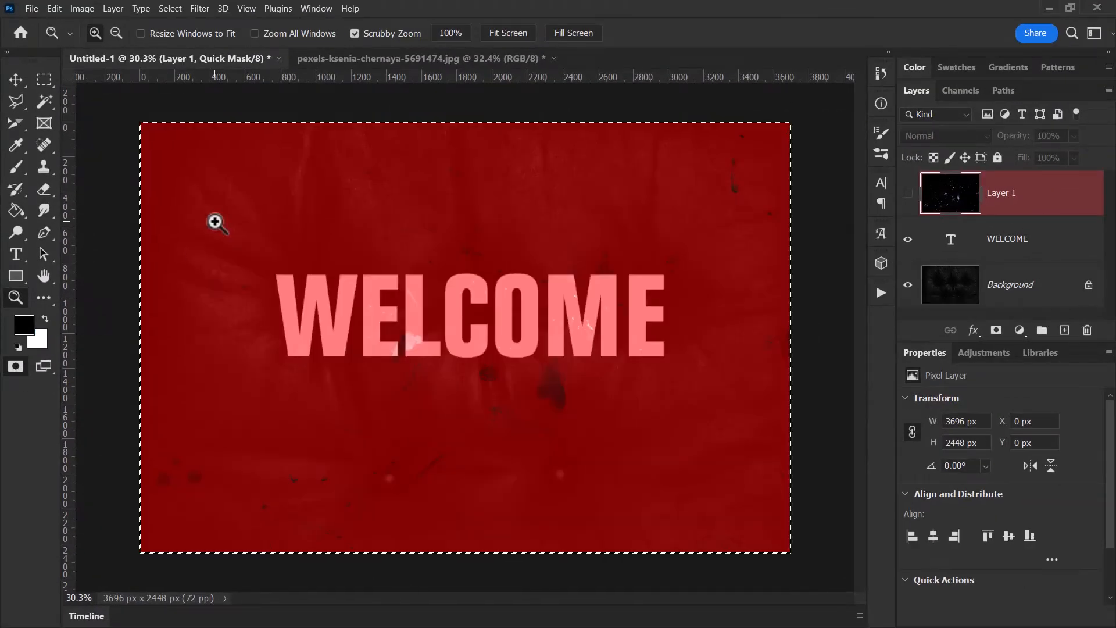
pyautogui.click(15, 364)
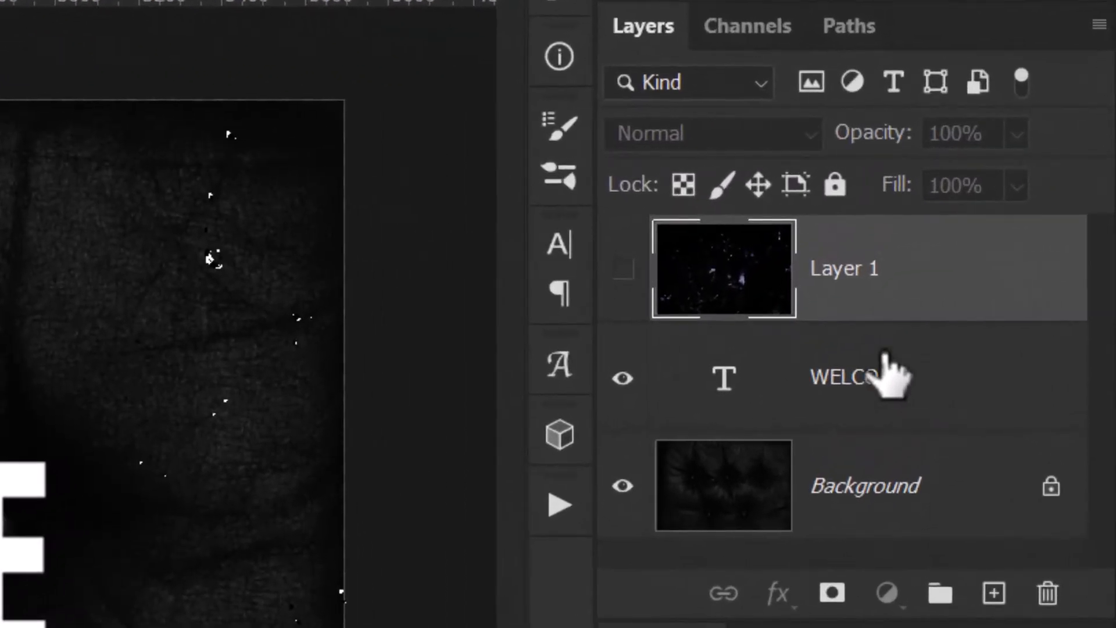
# Add a layer mask to the WELCOME text layer from the scratch selection
pyautogui.click(1007, 236)
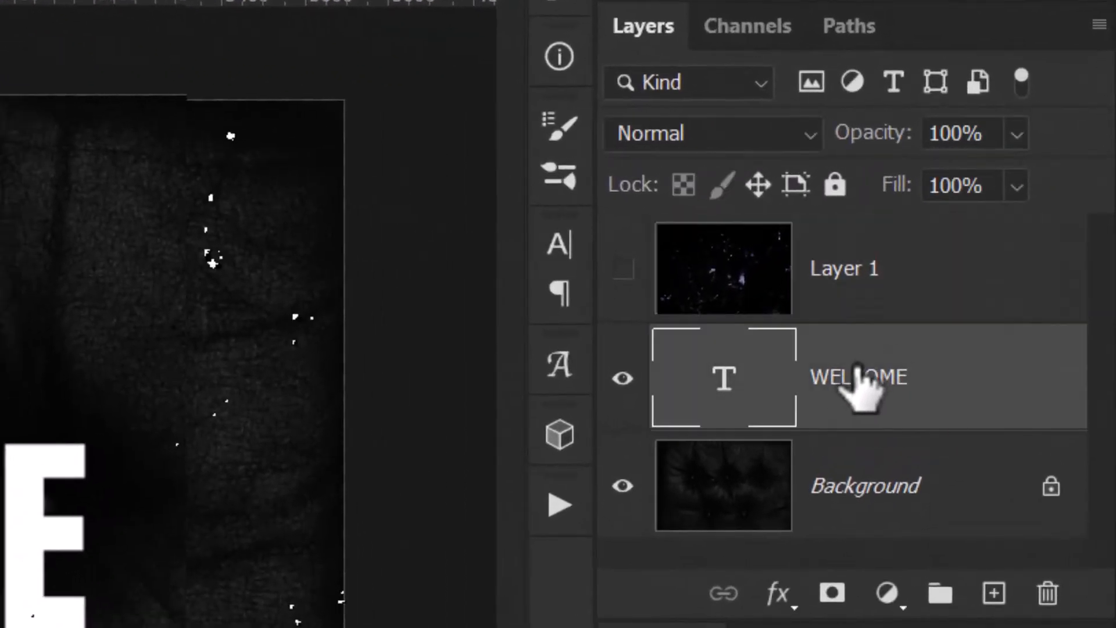
pyautogui.click(836, 599)
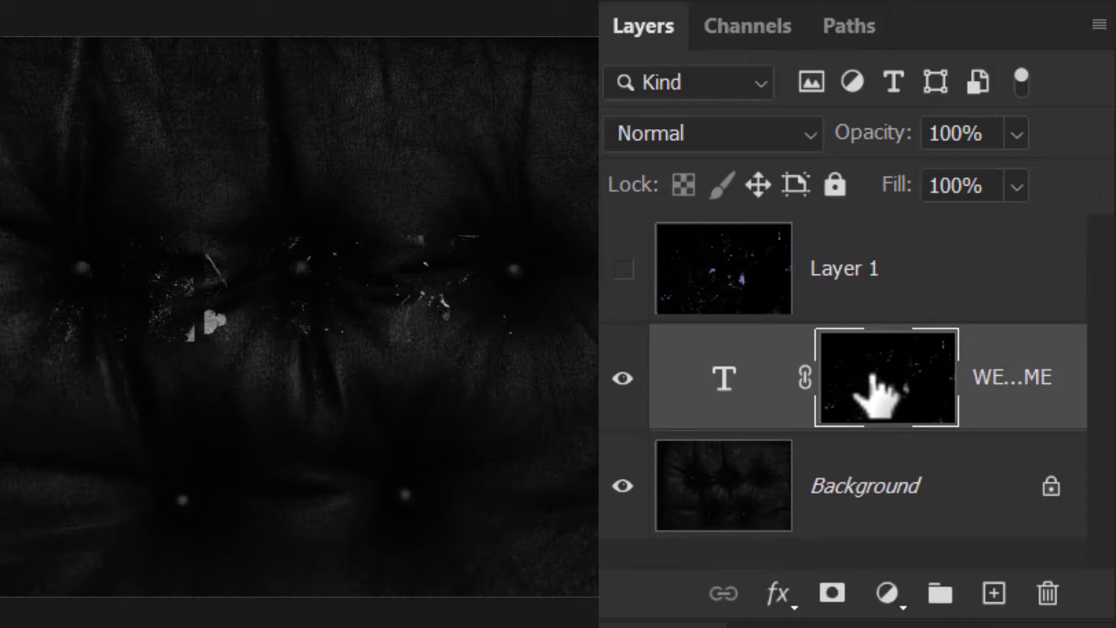
# Invert the text layer's mask, nudge WELCOME upward slightly, then unlink the mask and shift the scratches across the letters
pyautogui.hotkey('ctrl', 'i')
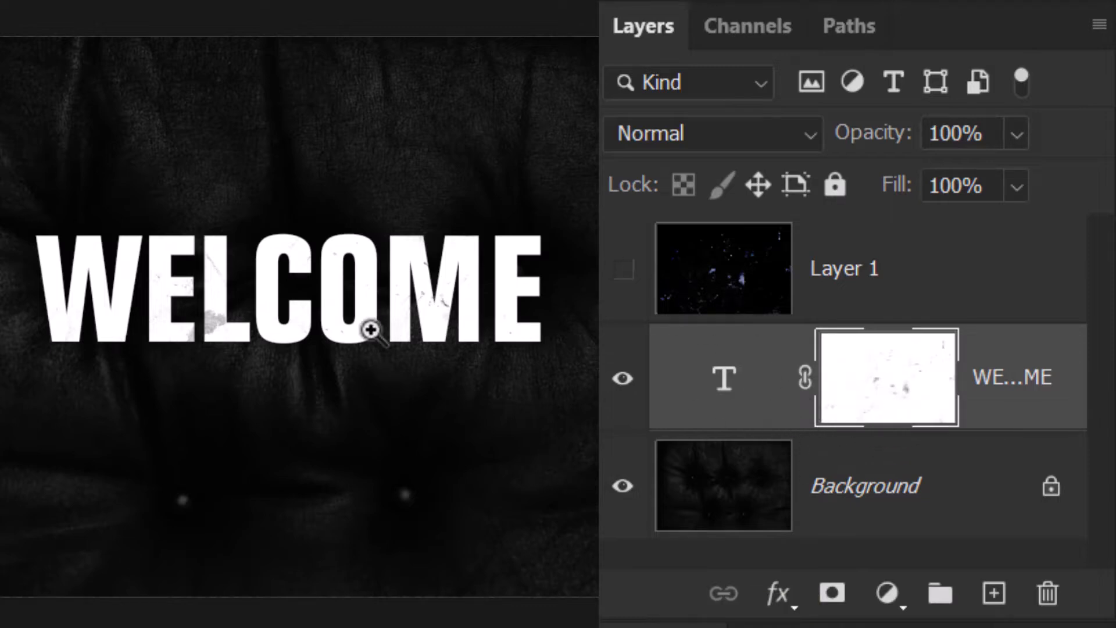
pyautogui.moveTo(365, 325)
pyautogui.mouseDown()
pyautogui.moveTo(389, 289)
pyautogui.moveTo(372, 296)
pyautogui.moveTo(368, 319)
pyautogui.mouseUp()
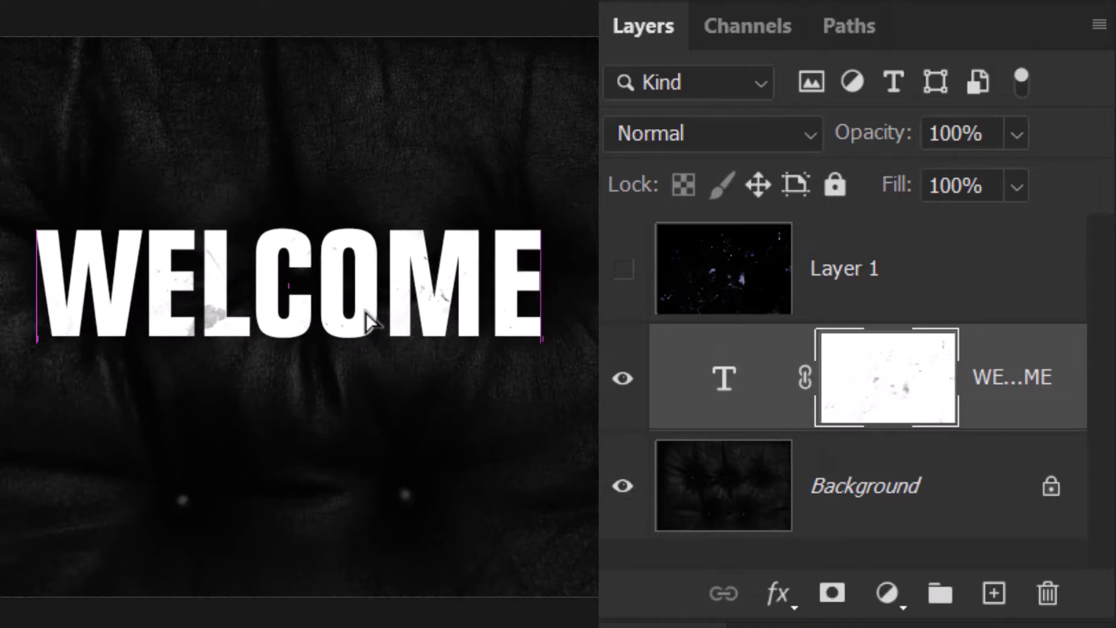
pyautogui.press('z')
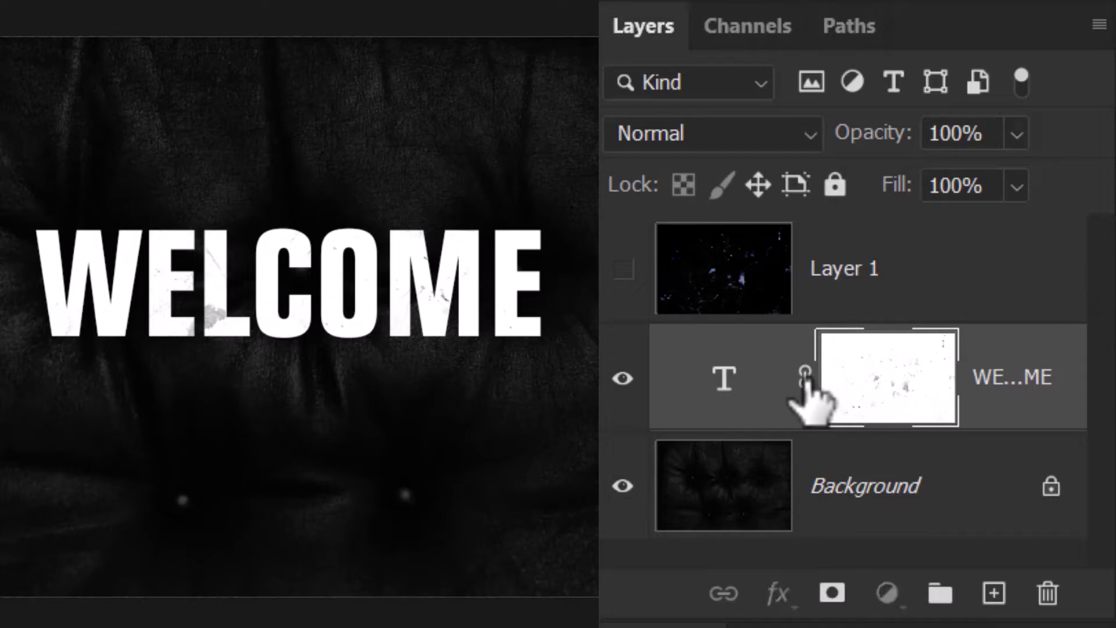
pyautogui.click(805, 375)
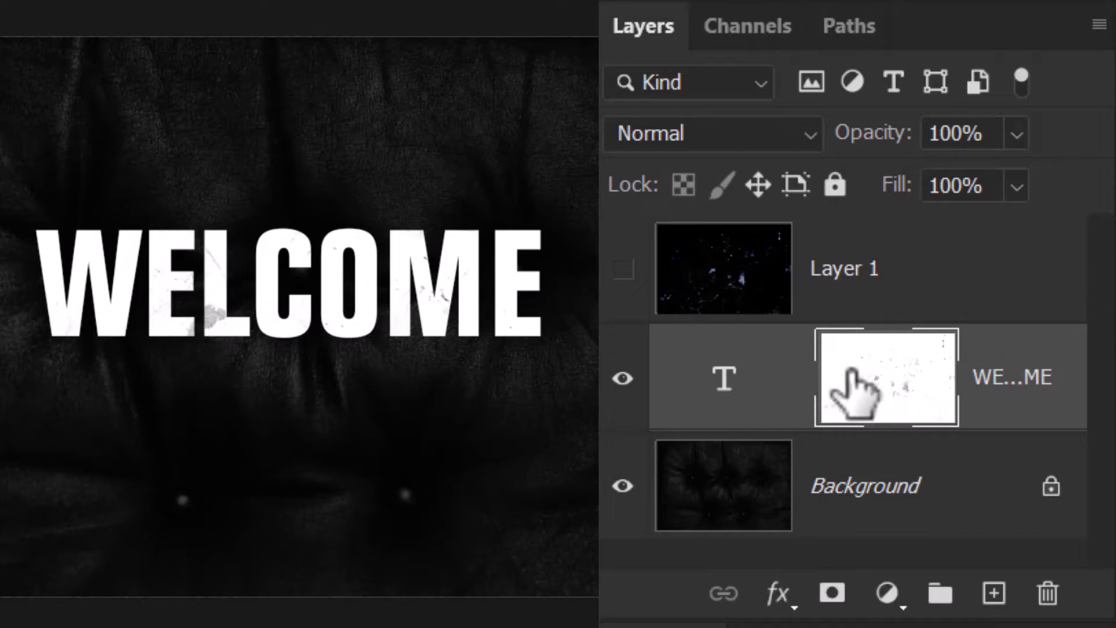
pyautogui.moveTo(439, 307); pyautogui.dragTo(361, 249)
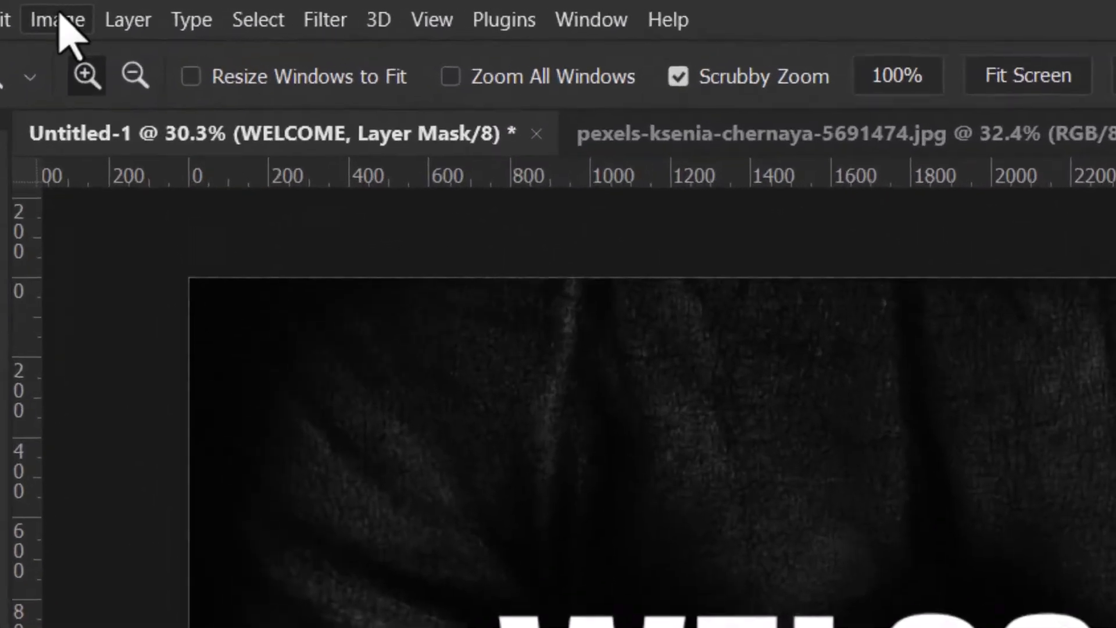
# Apply a Curves adjustment to the layer mask, moving the black point to input 191, output 0
pyautogui.click(82, 9)
pyautogui.moveTo(100, 47)
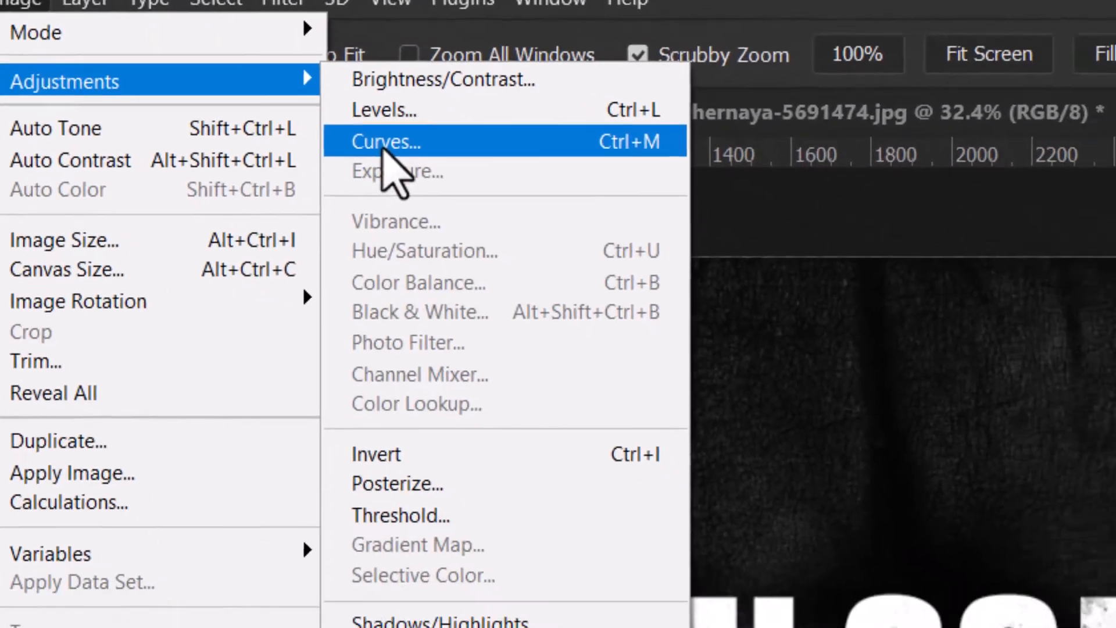
pyautogui.click(488, 175)
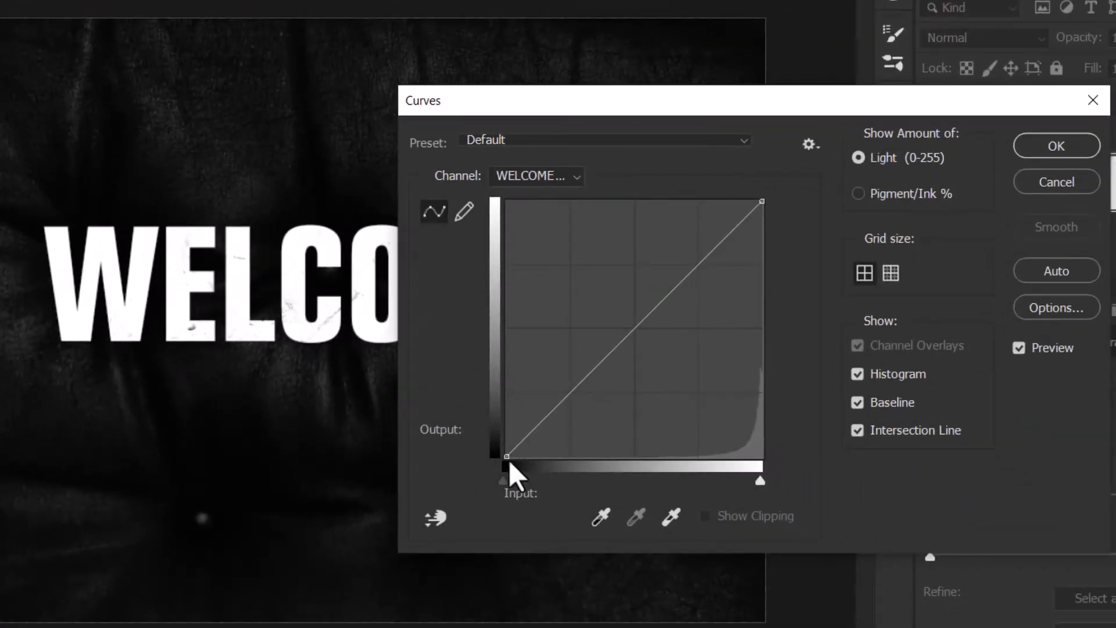
pyautogui.moveTo(507, 456); pyautogui.dragTo(698, 480)
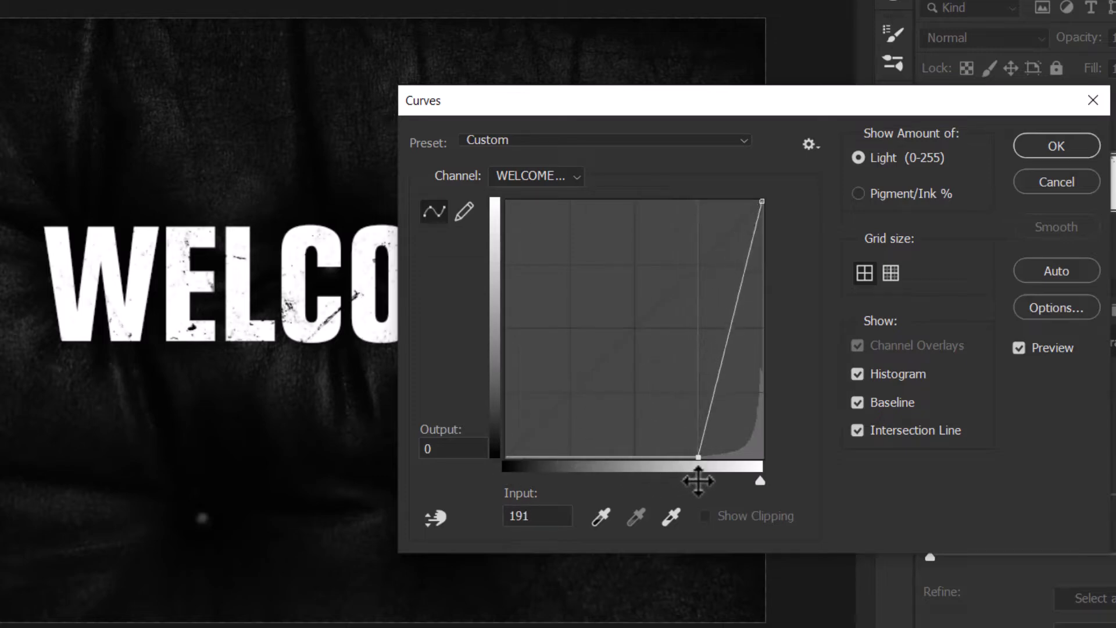
pyautogui.click(1069, 147)
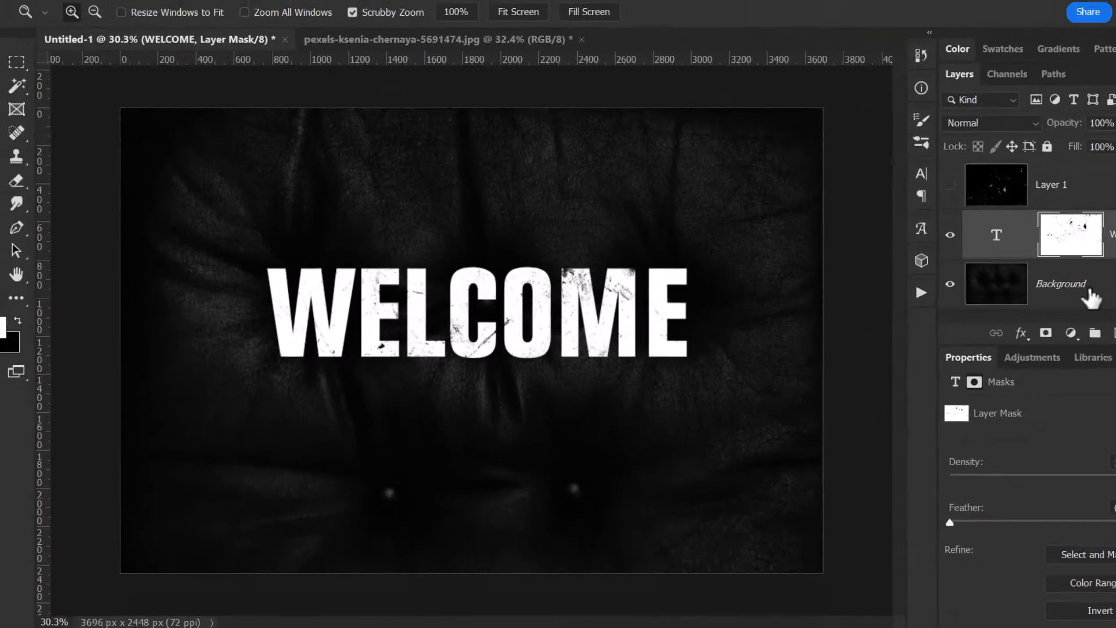
# Try colorizing the Background layer in Hue/Saturation with hue +119, saturation +100 and lightness +39
pyautogui.click(1039, 294)
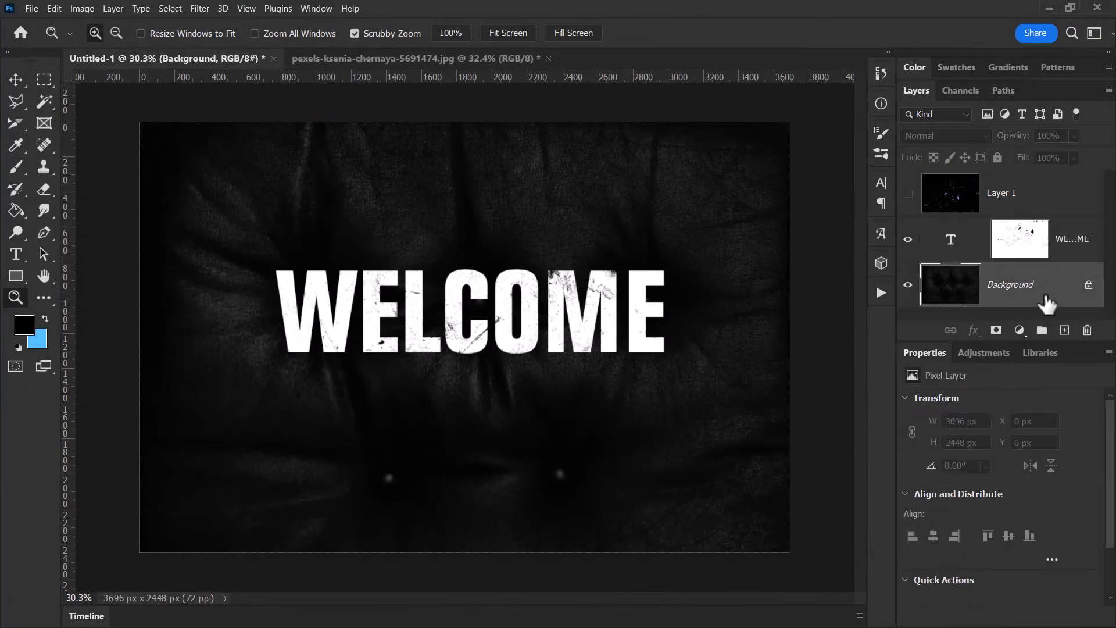
pyautogui.hotkey('ctrl', 'u')
pyautogui.click(1044, 476)
pyautogui.moveTo(898, 466); pyautogui.dragTo(936, 465)
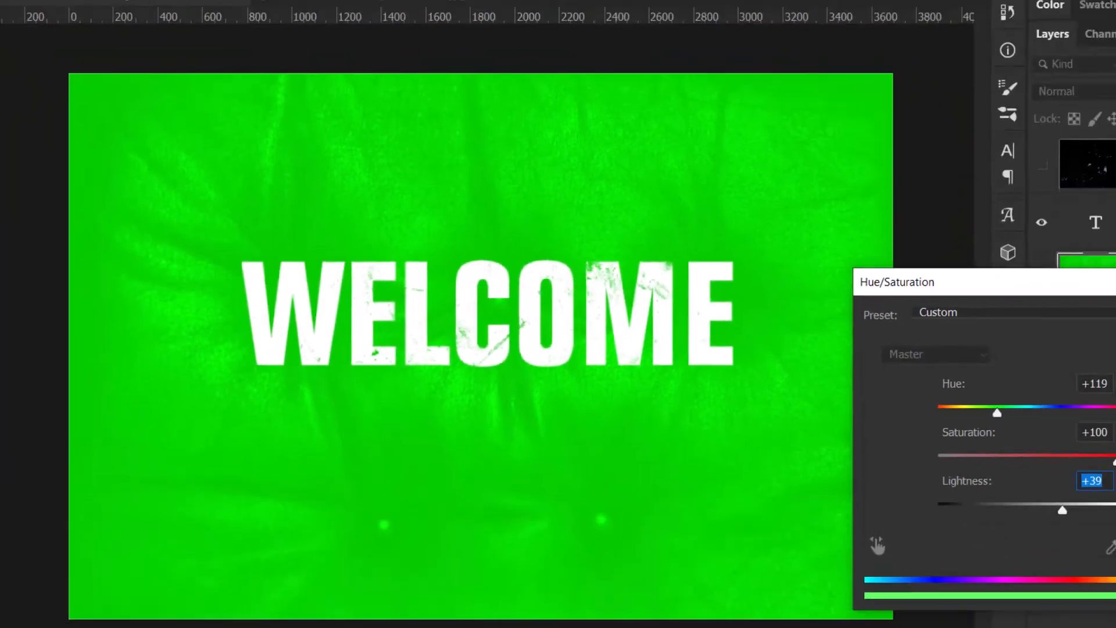
pyautogui.click(1083, 340)
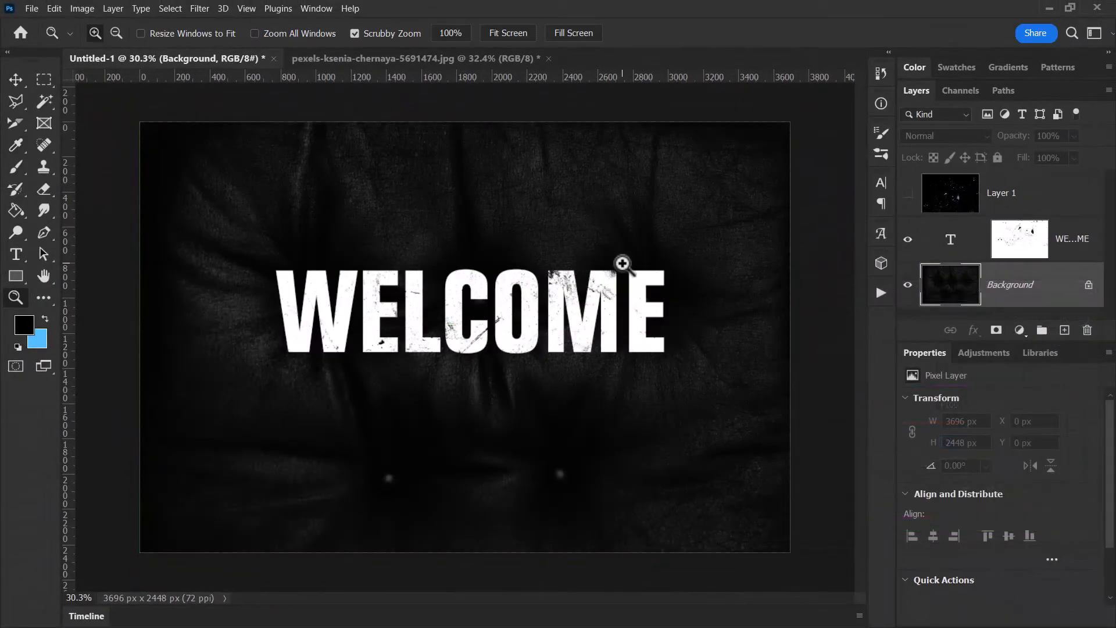
# Reposition the scratch mask over WELCOME, relink it to the text layer, and move the linked text slightly up
pyautogui.click(1011, 233)
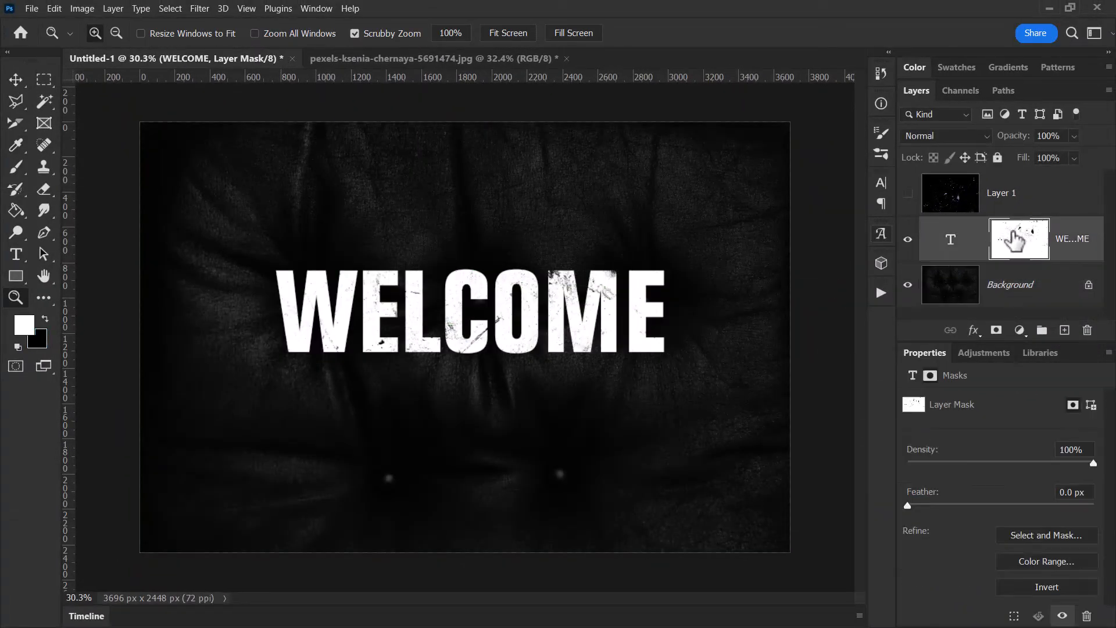
pyautogui.moveTo(523, 345); pyautogui.dragTo(988, 223)
pyautogui.click(953, 256)
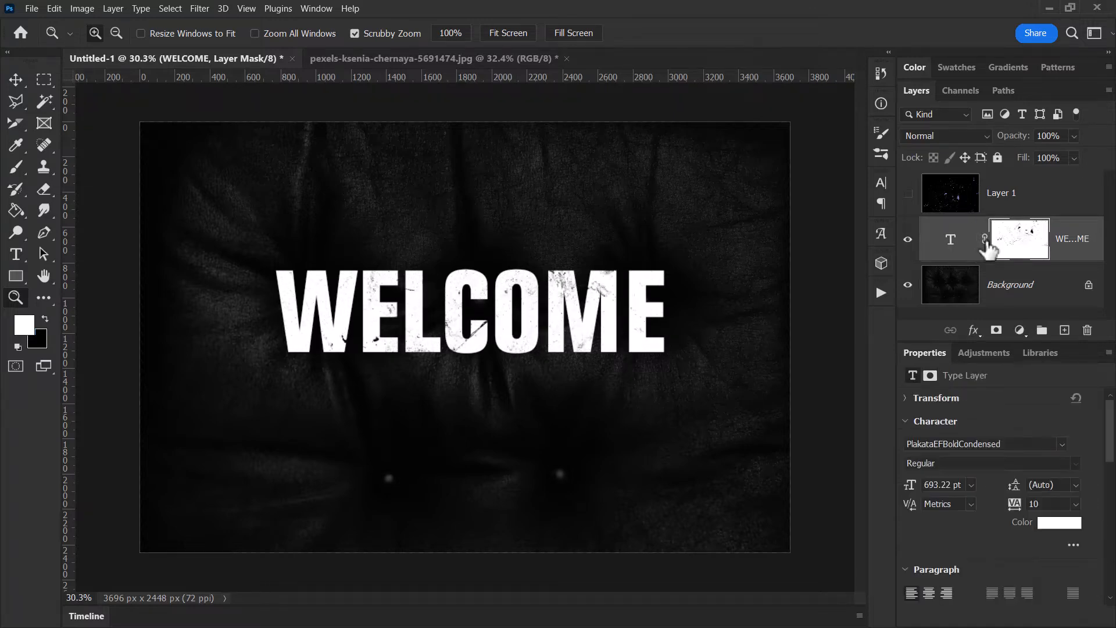
pyautogui.moveTo(657, 311)
pyautogui.mouseDown()
pyautogui.moveTo(592, 270)
pyautogui.moveTo(662, 302)
pyautogui.mouseUp()
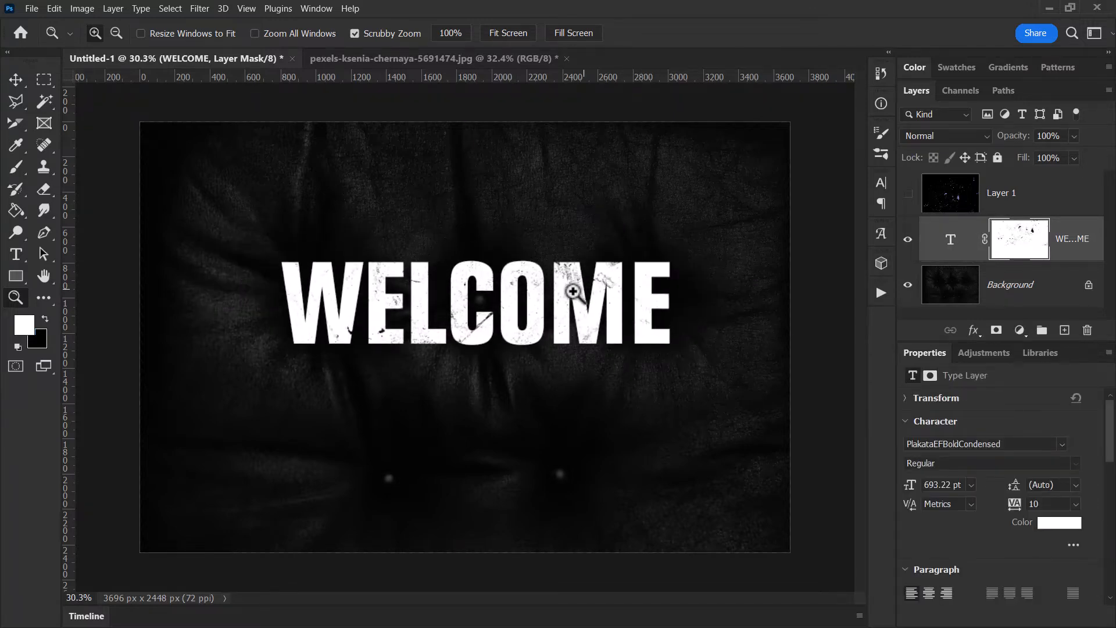
# Replace the WELCOME text with "texture text." on two lines
pyautogui.press('t')
pyautogui.click(447, 299)
pyautogui.hotkey('ctrl', 'a')
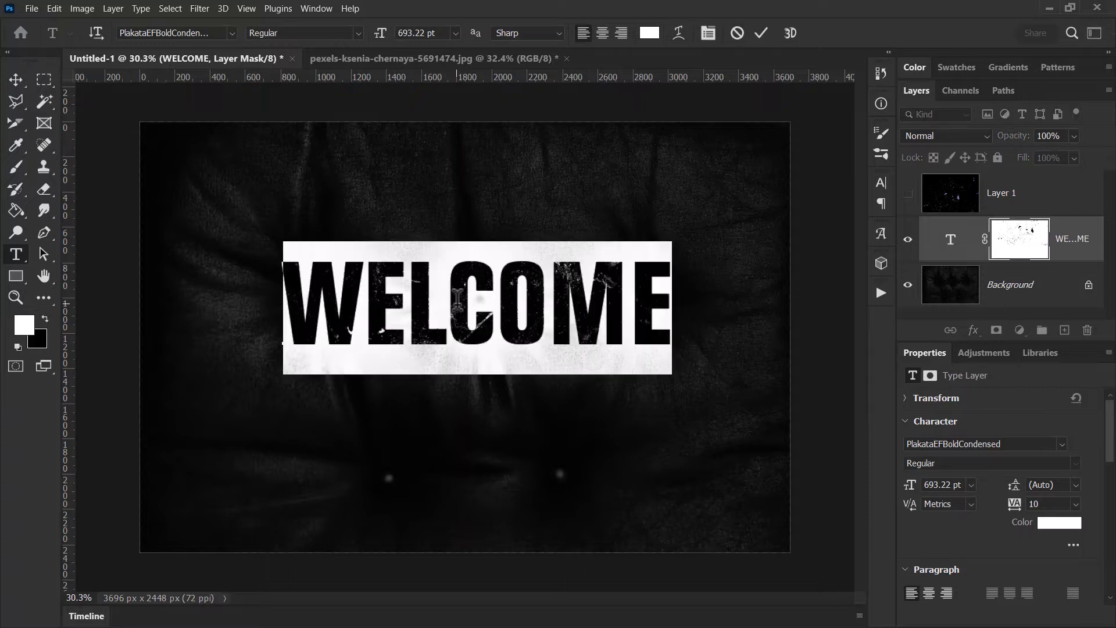
pyautogui.press('BackSpace')
pyautogui.write('text')
pyautogui.write('ure ')
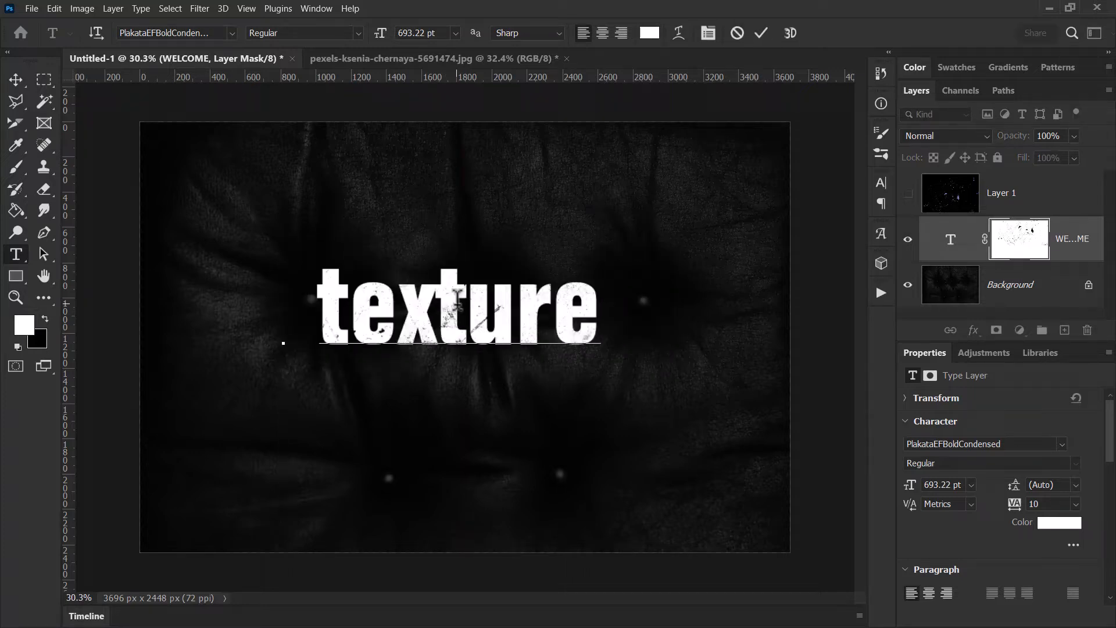
pyautogui.write('text.')
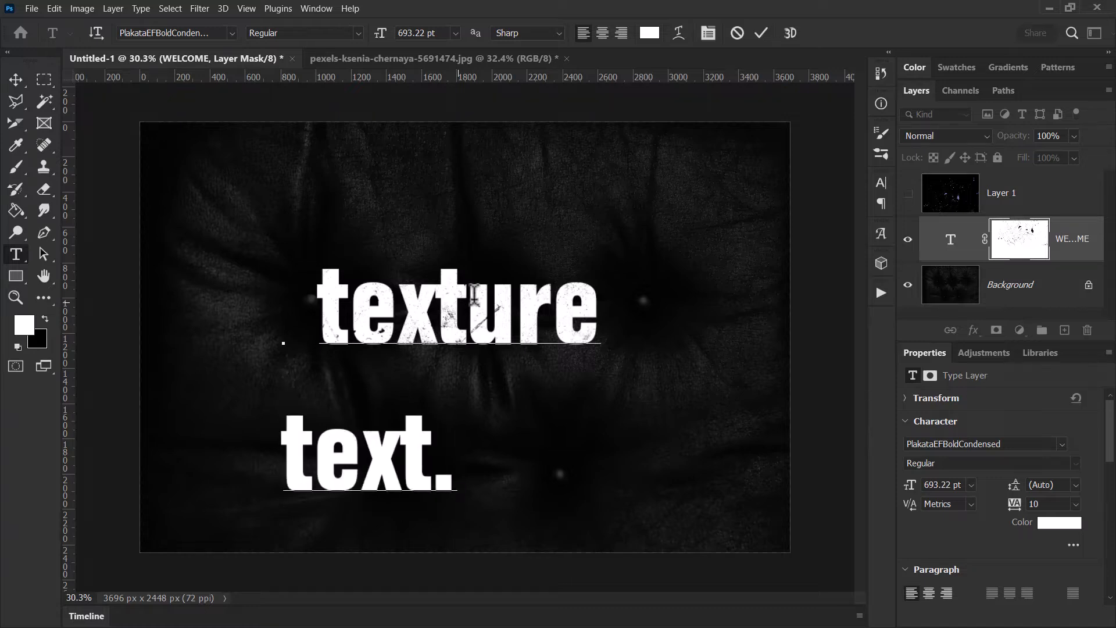
pyautogui.press('BackSpace')
pyautogui.hotkey('ctrl', 'Return')
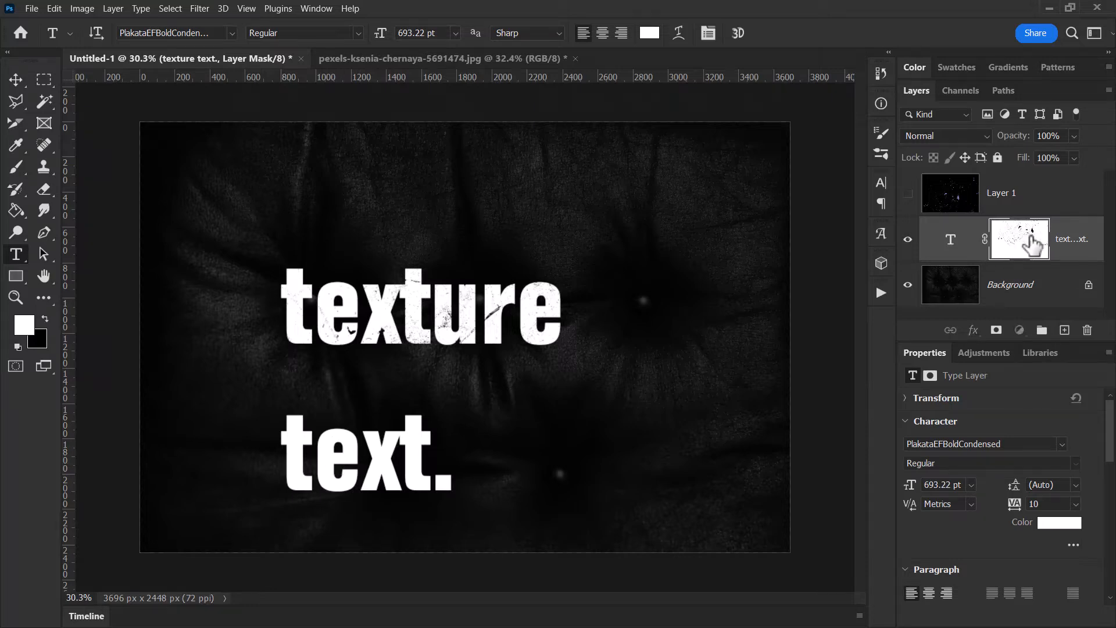
# Unlink the mask from the text layer and reposition it so the scratches cover both lines of text
pyautogui.click(985, 239)
pyautogui.moveTo(450, 313); pyautogui.dragTo(433, 423)
pyautogui.moveTo(477, 330); pyautogui.dragTo(452, 294)
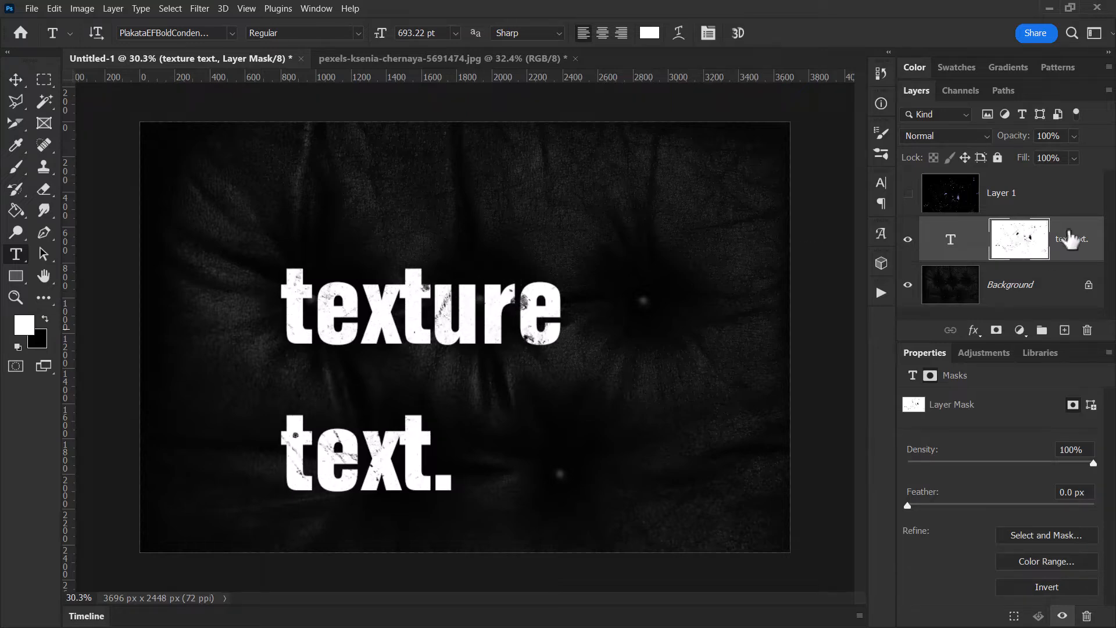
# Disable the text layer's mask and change the text back to WELCOME
pyautogui.rightClick(1027, 247)
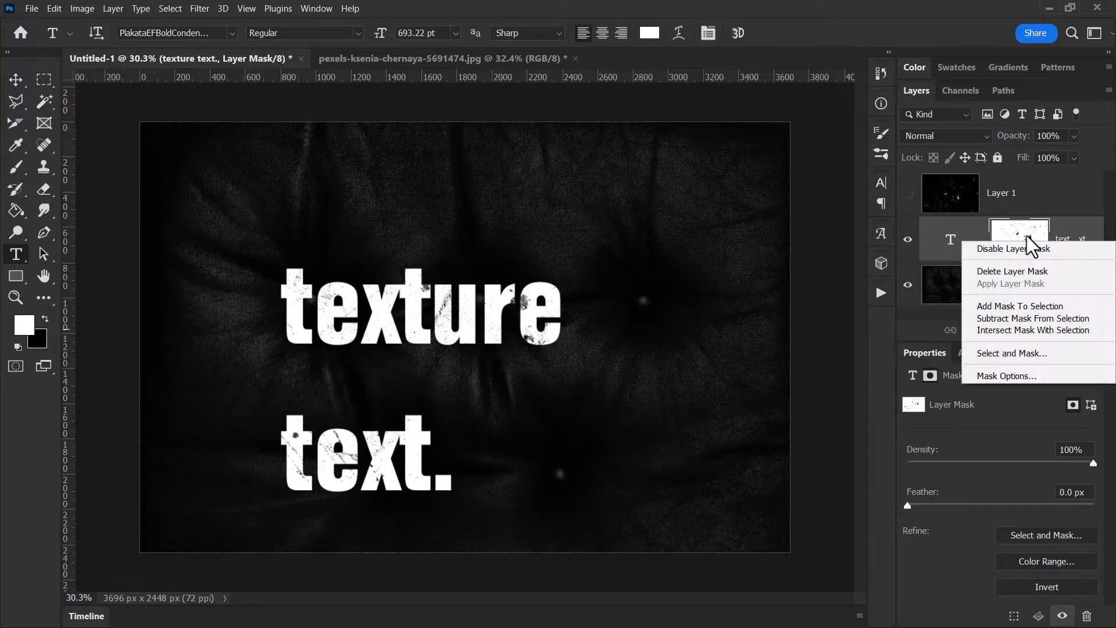
pyautogui.press('Escape')
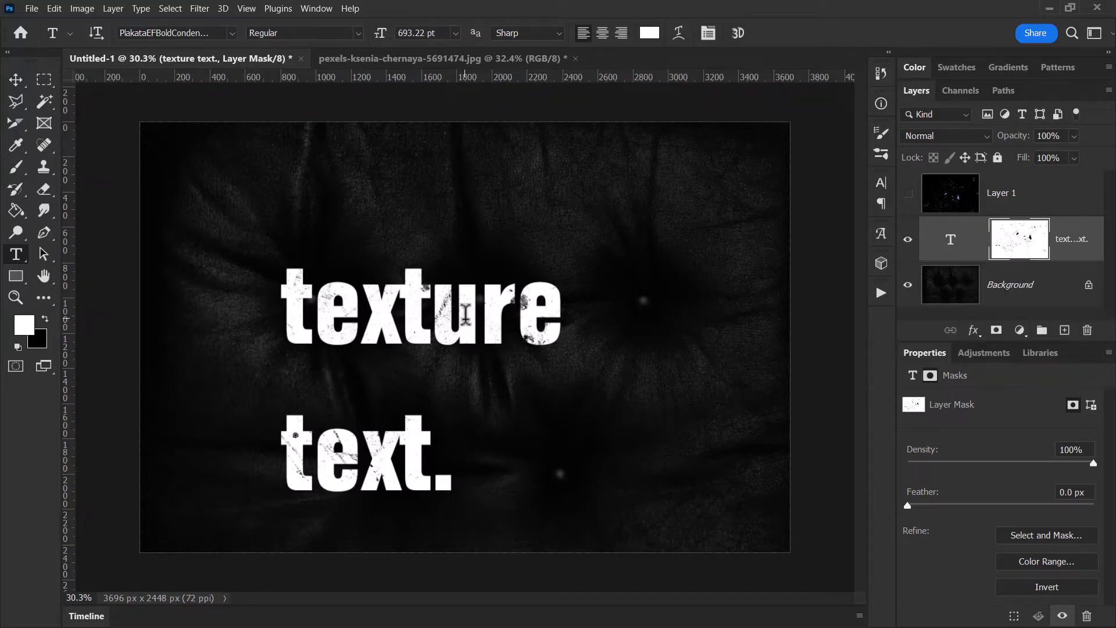
pyautogui.rightClick(1015, 241)
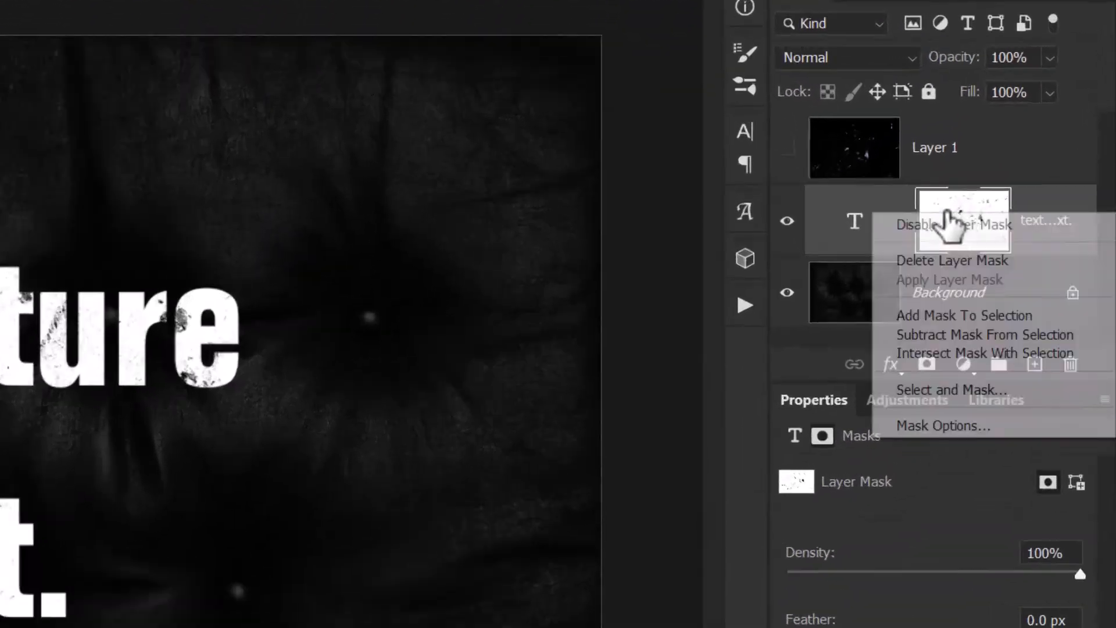
pyautogui.click(1039, 240)
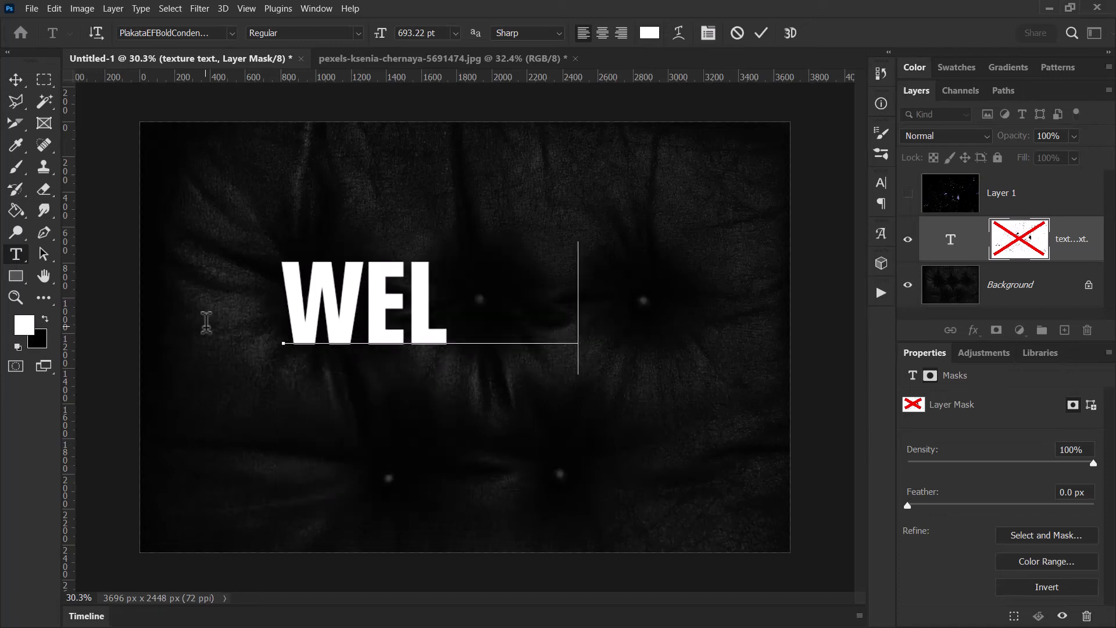
pyautogui.write('COME')
pyautogui.hotkey('ctrl', 'Return')
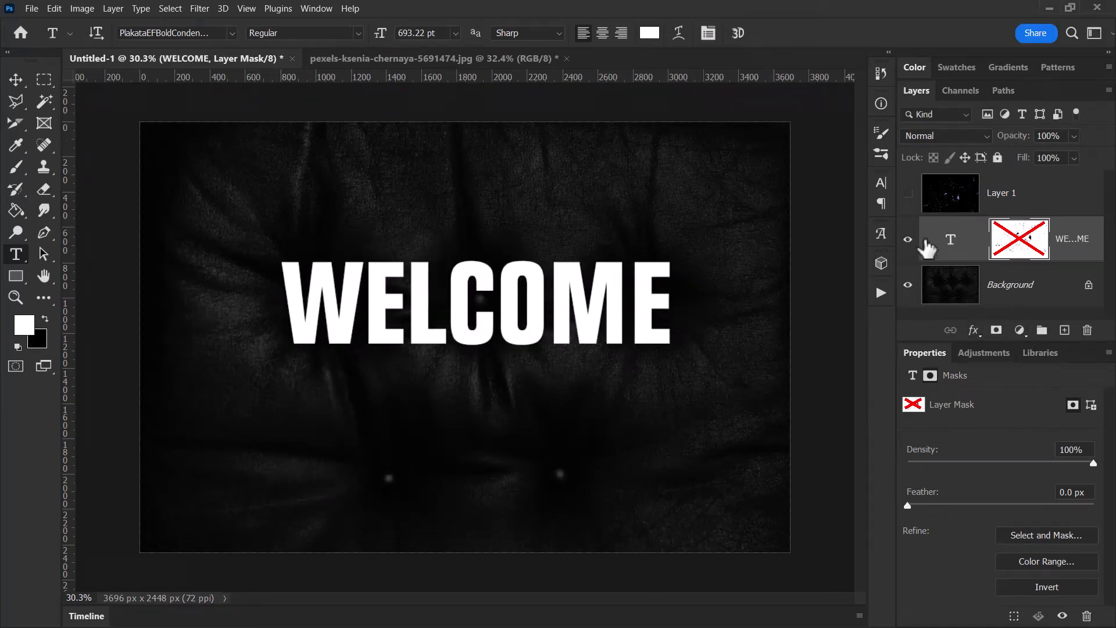
# Place White Emblem.pdf into the document as an embedded file
pyautogui.click(34, 9)
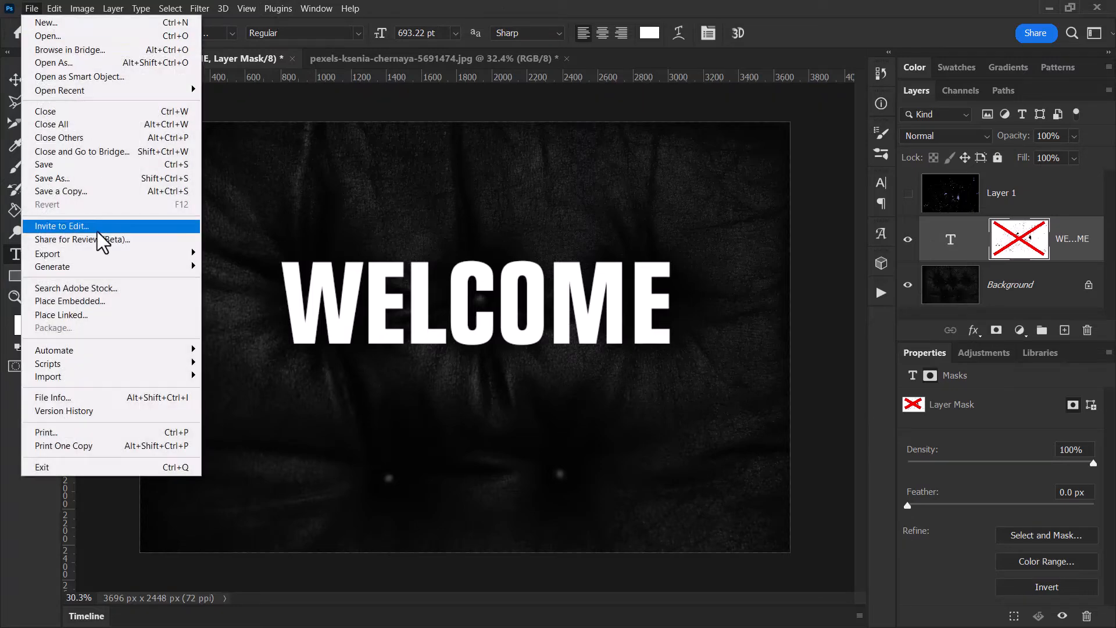
pyautogui.click(105, 302)
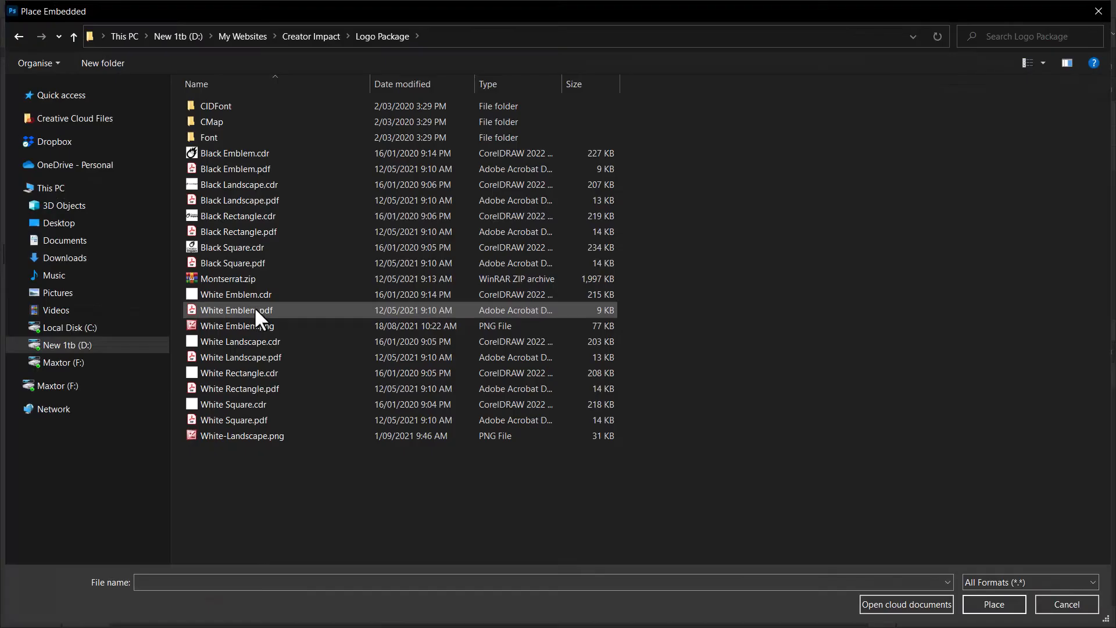
pyautogui.doubleClick(254, 307)
pyautogui.click(719, 399)
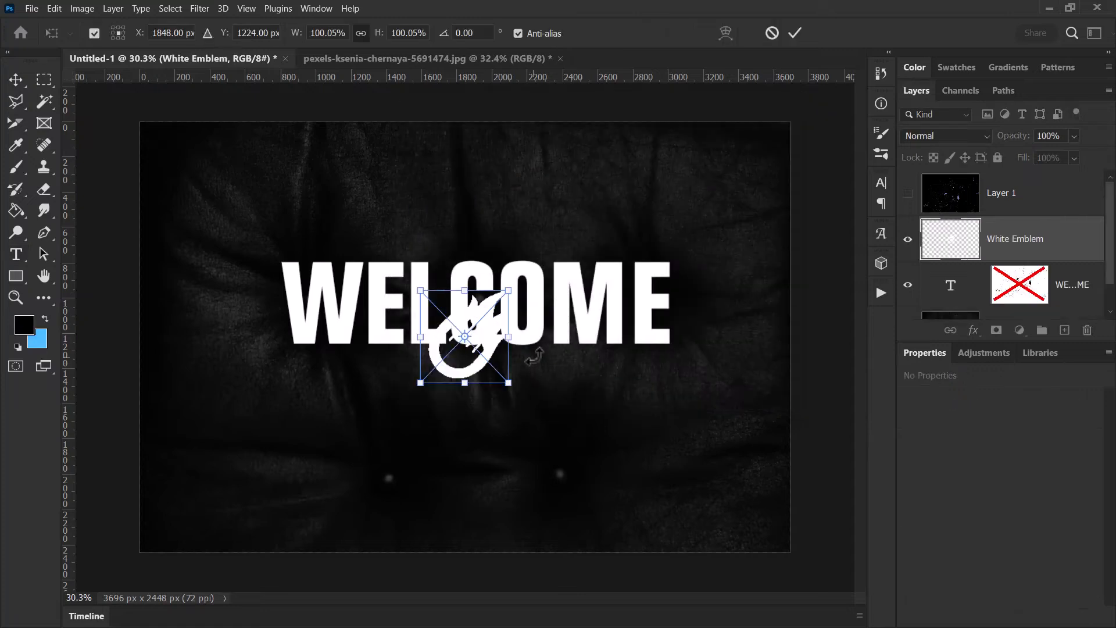
# Position the emblem just before the W of WELCOME, enlarge it slightly, and group it with the text layer
pyautogui.moveTo(468, 358); pyautogui.dragTo(248, 319)
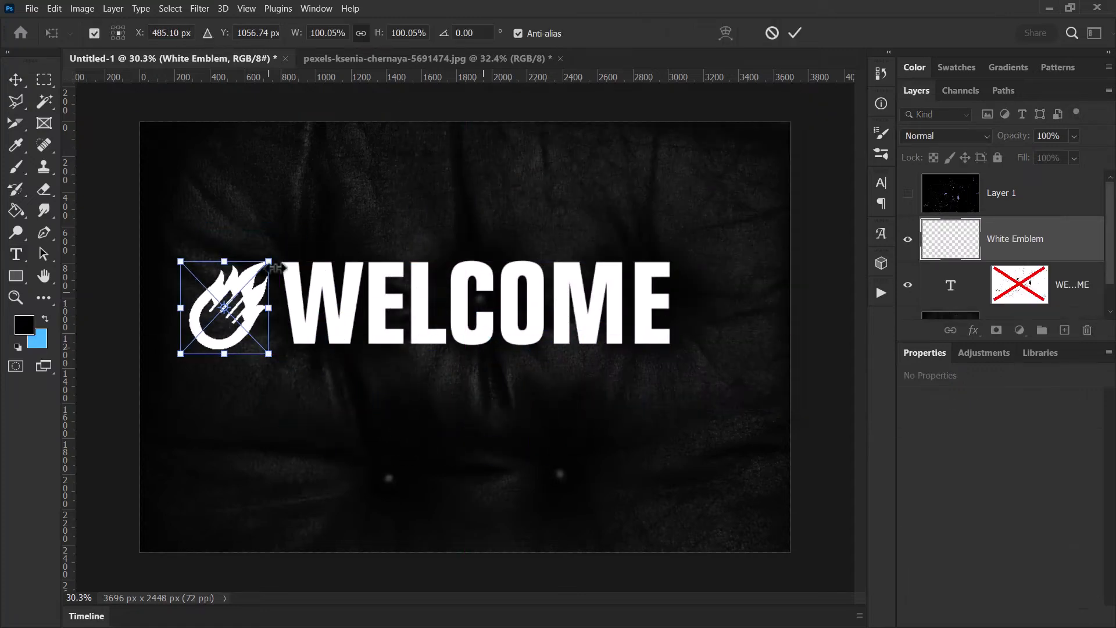
pyautogui.moveTo(273, 256); pyautogui.dragTo(277, 250)
pyautogui.press('Return')
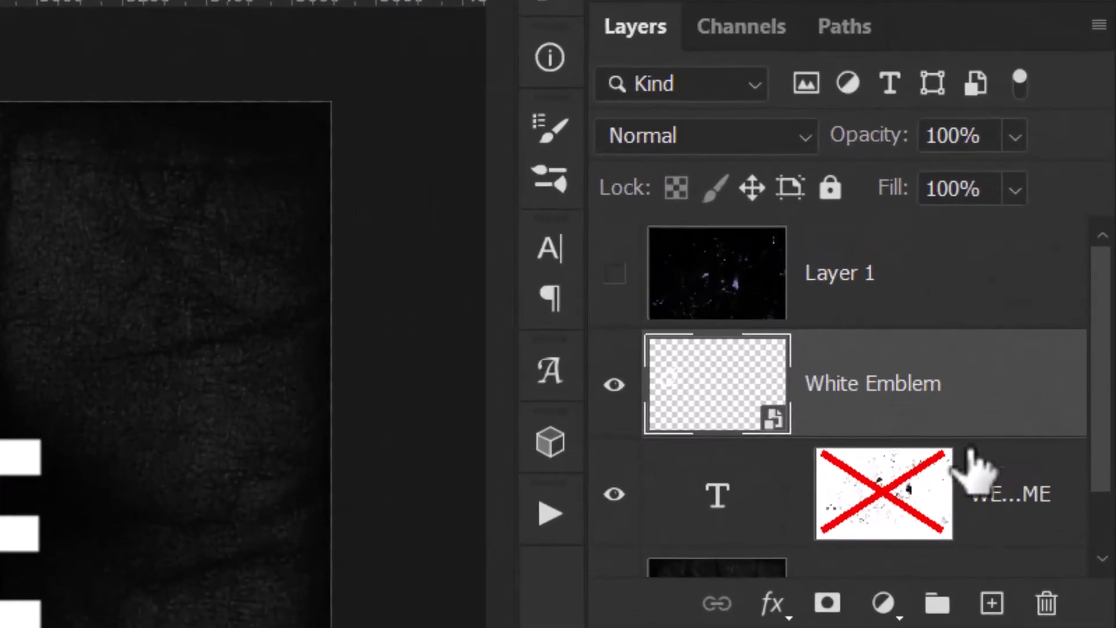
pyautogui.keyDown('shift'); pyautogui.click(1041, 526); pyautogui.keyUp('shift')
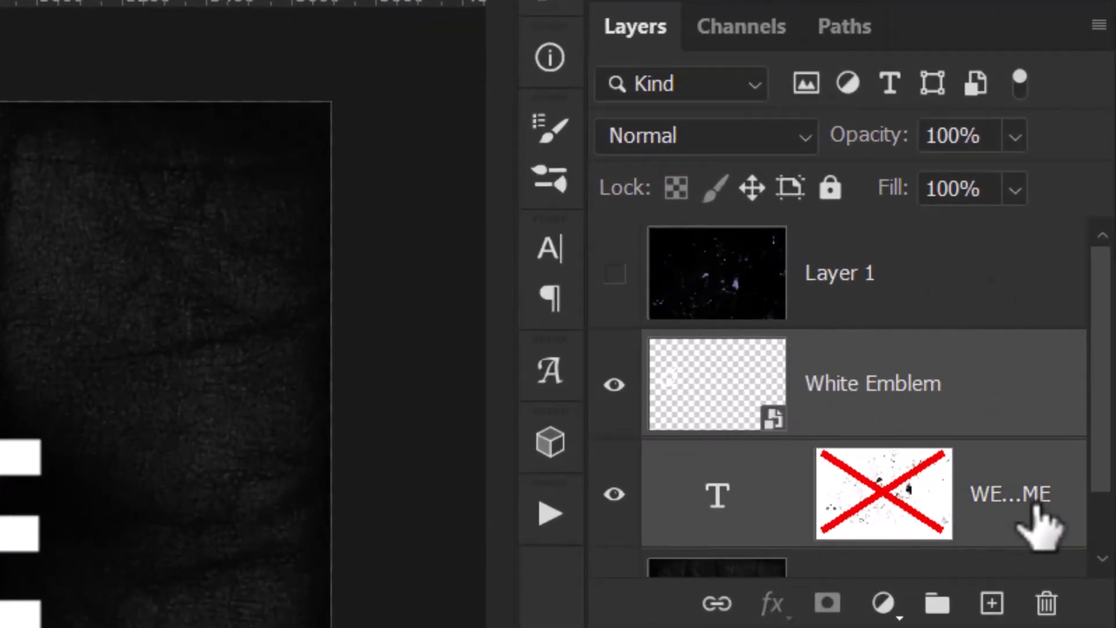
pyautogui.hotkey('ctrl', 'g')
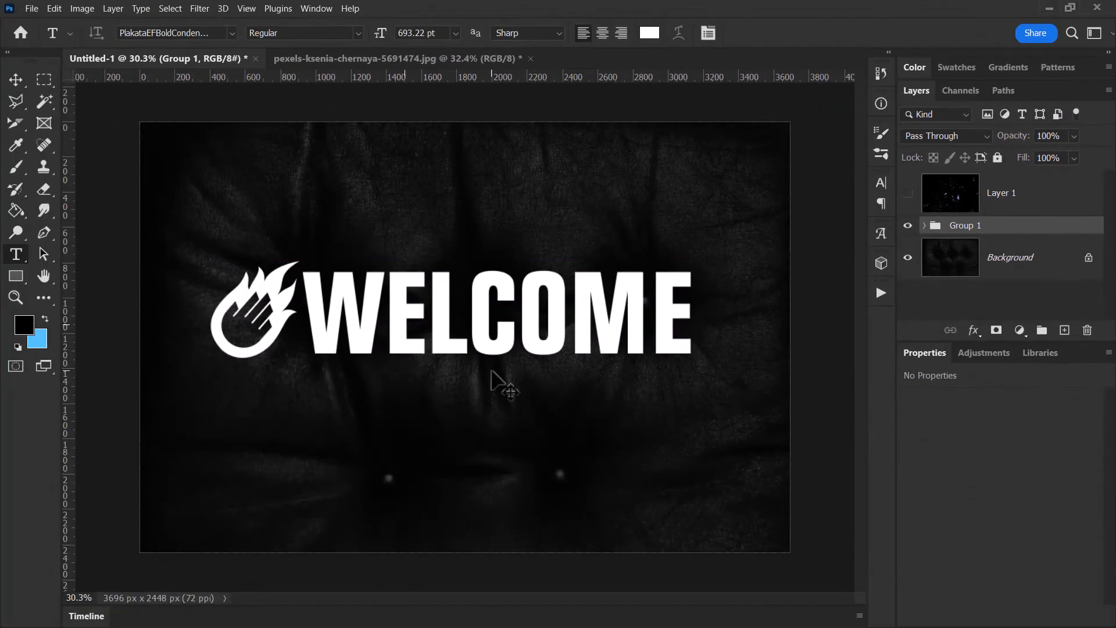
# Show Layer 1, load its full-canvas texture as a selection, and hide the layer again
pyautogui.click(996, 200)
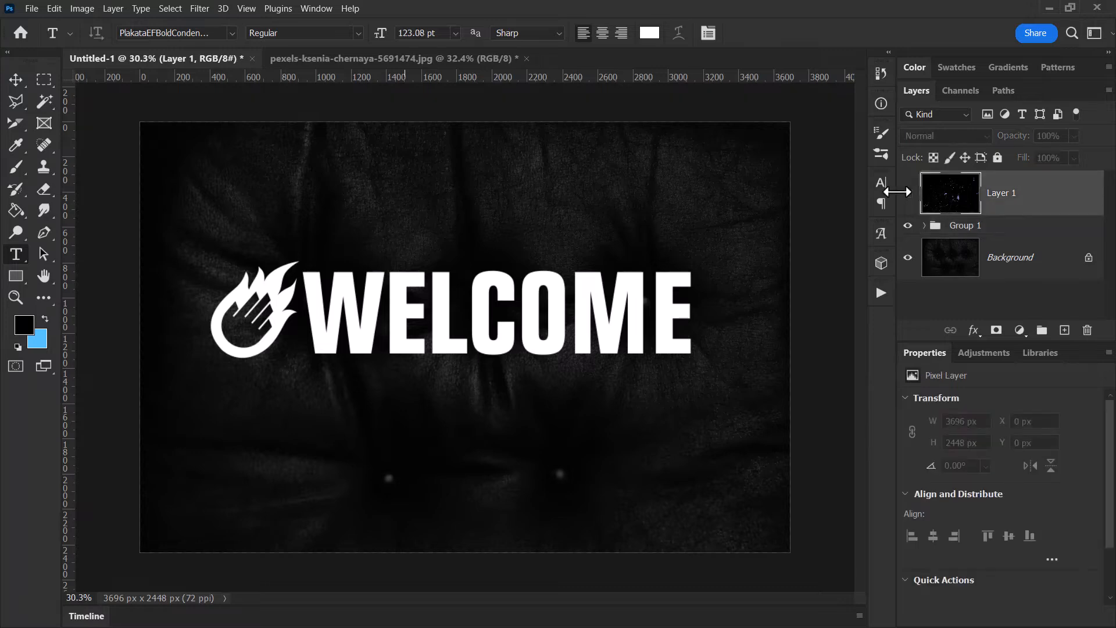
pyautogui.click(908, 194)
pyautogui.keyDown('ctrl'); pyautogui.click(977, 206); pyautogui.keyUp('ctrl')
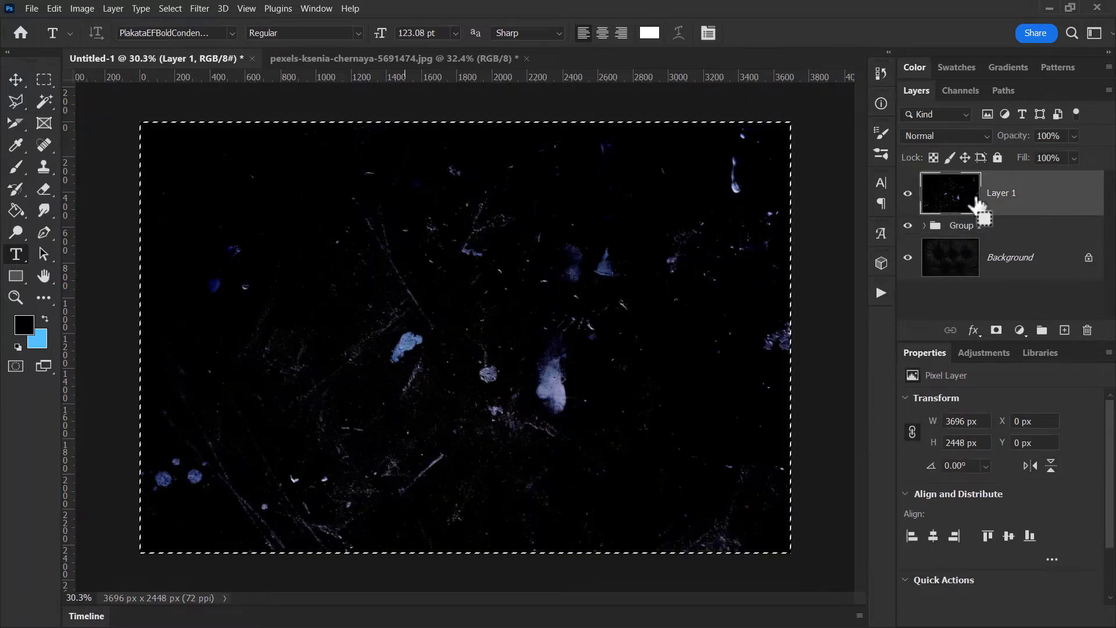
pyautogui.click(908, 193)
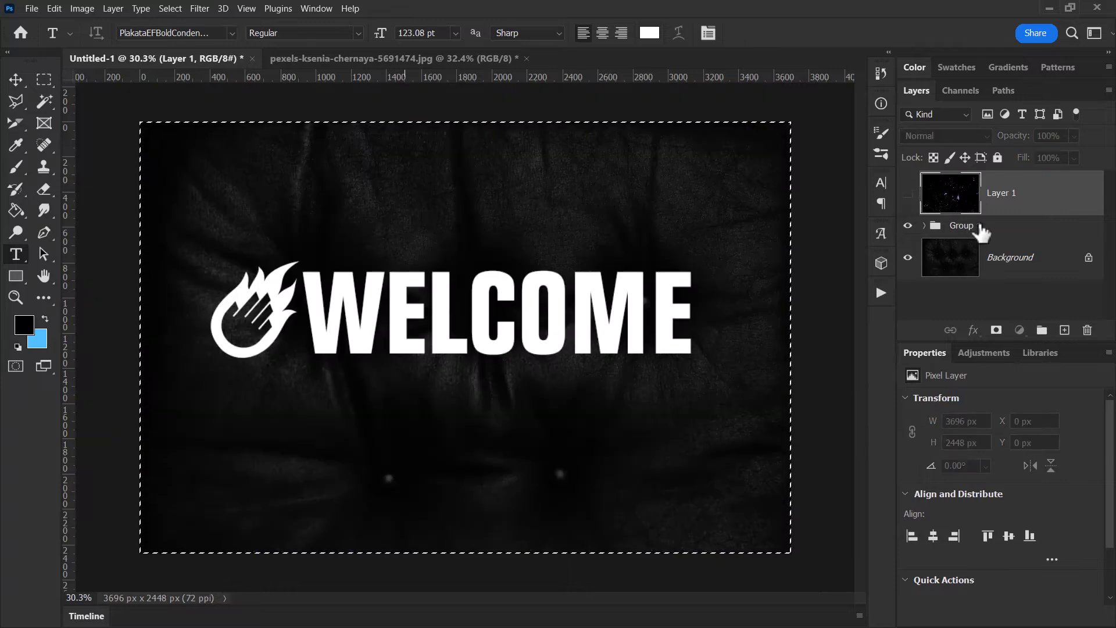
# Place the copied Layer 1 texture in a Quick Mask and convert the mask into a selection
pyautogui.click(979, 225)
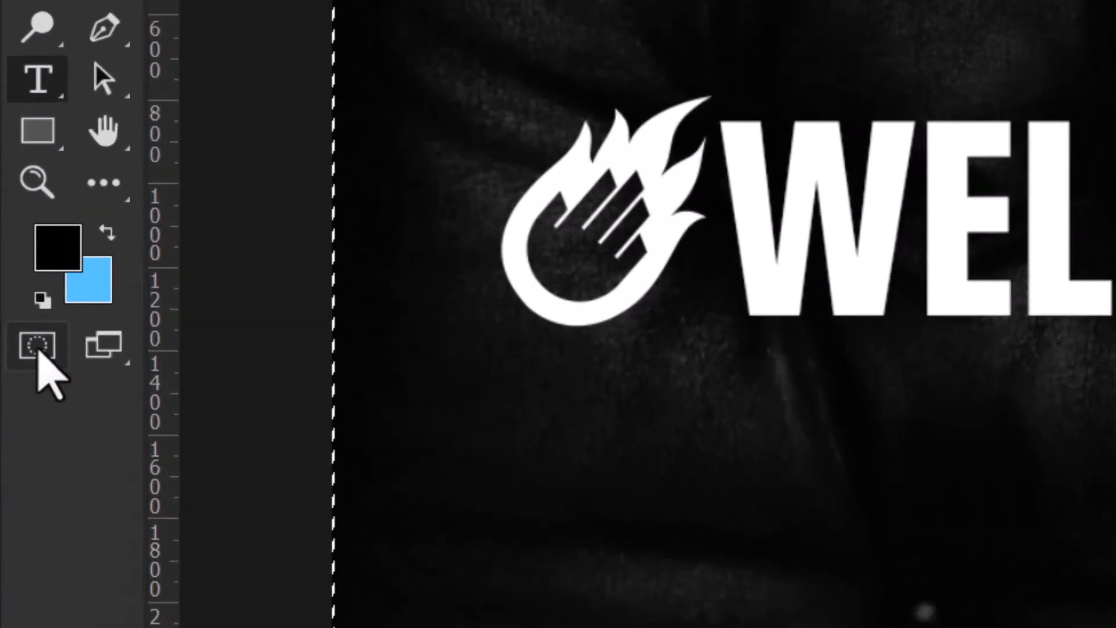
pyautogui.click(39, 348)
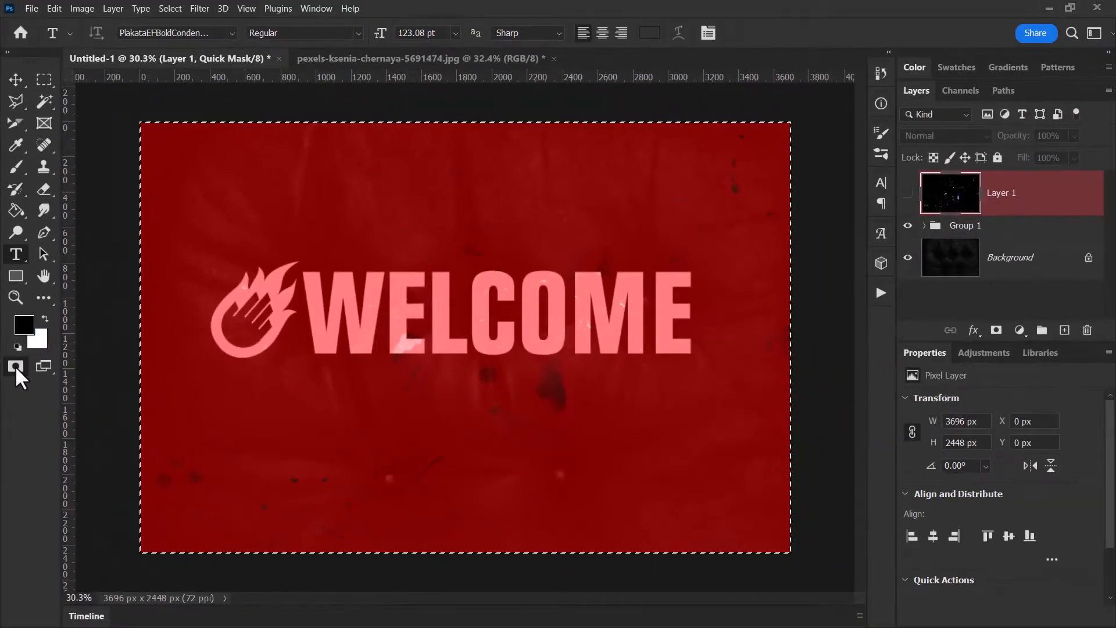
pyautogui.click(15, 365)
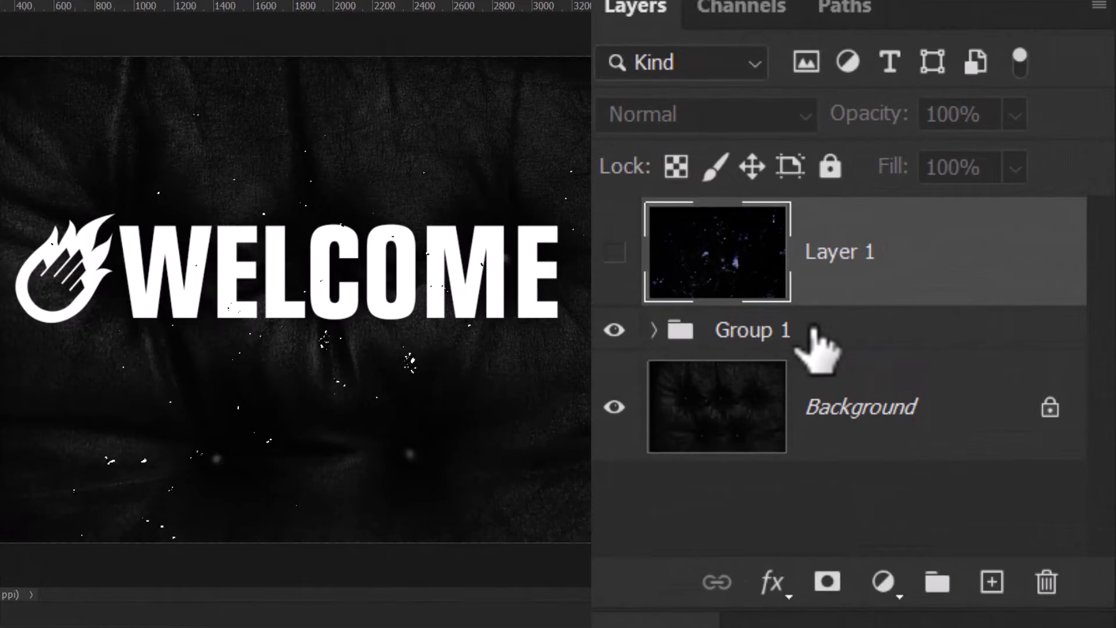
# Add a layer mask to Group 1 from the texture selection and invert the mask
pyautogui.click(813, 329)
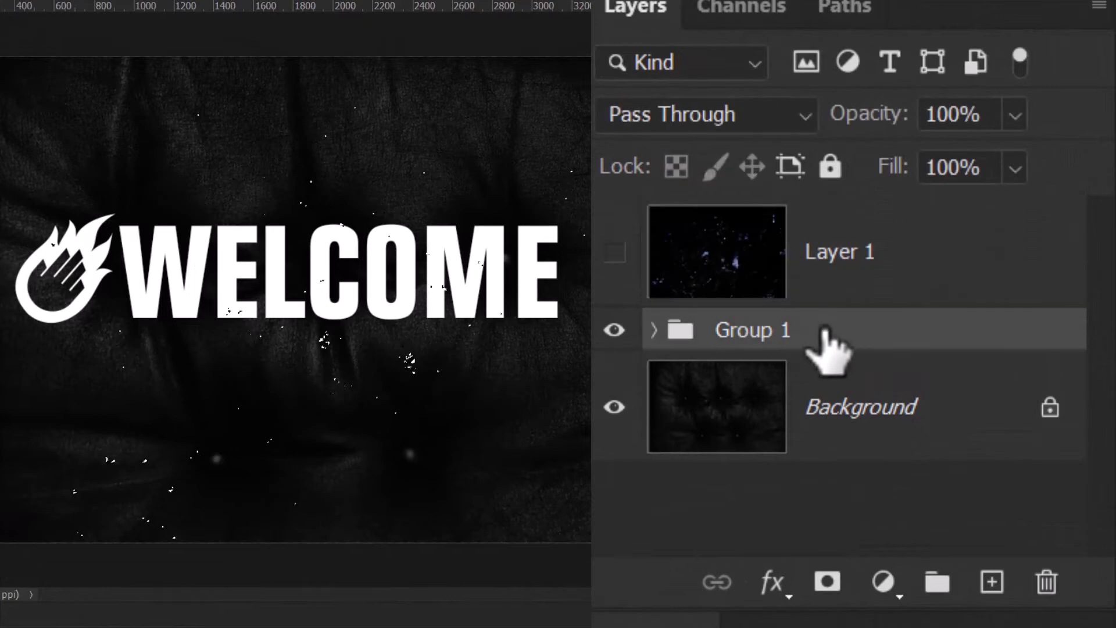
pyautogui.click(825, 581)
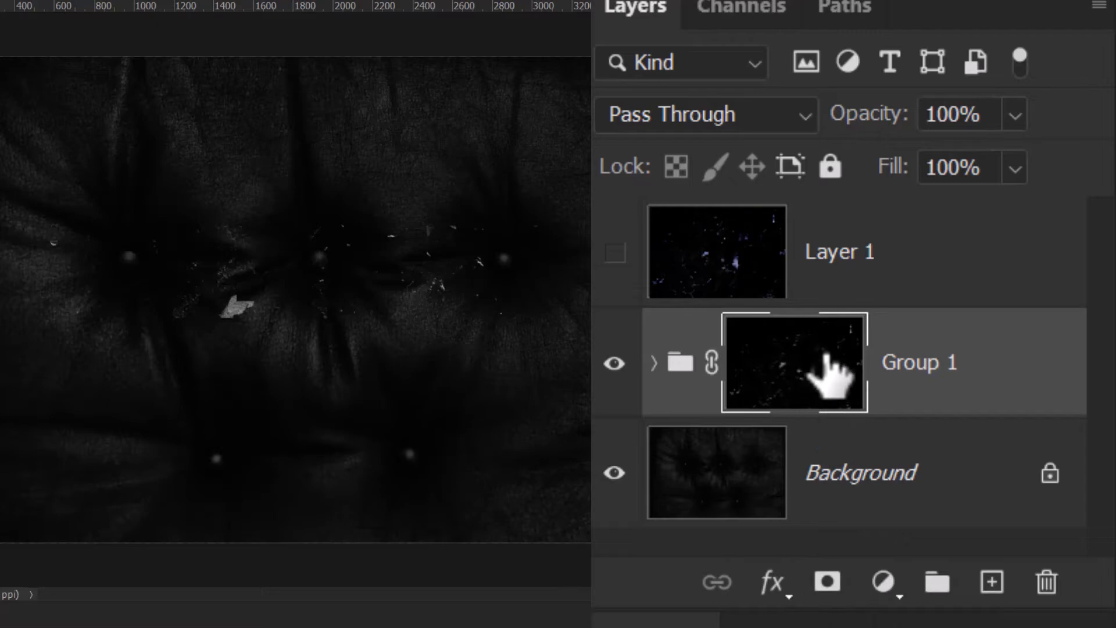
pyautogui.hotkey('ctrl', 'i')
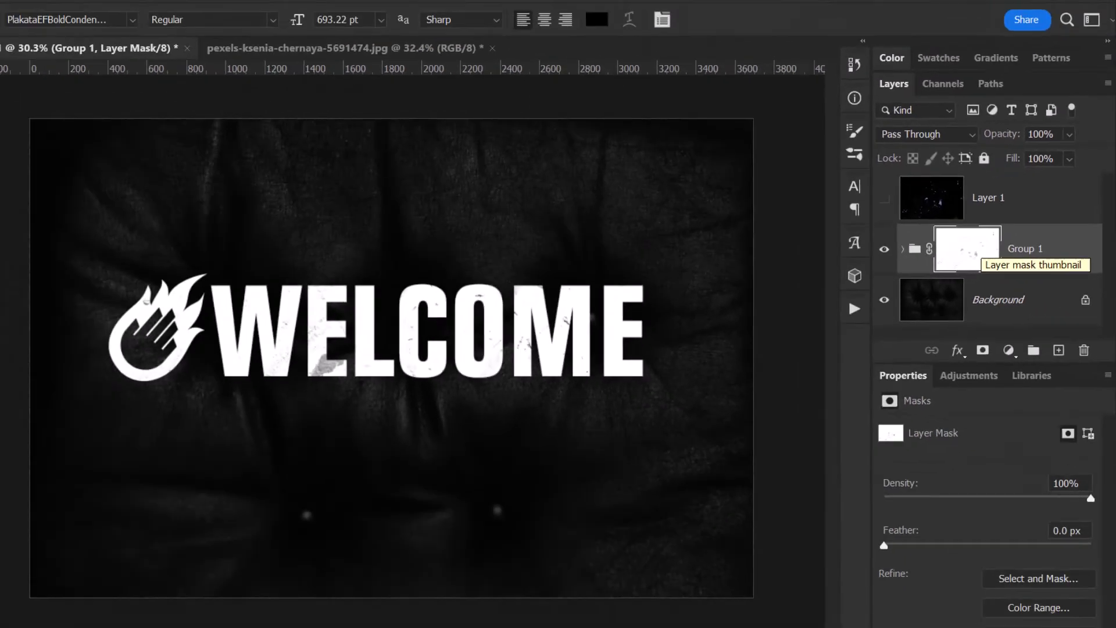
# Darken the scratches in Group 1's mask by raising its contrast with a tonal adjustment
pyautogui.click(85, 9)
pyautogui.moveTo(102, 44)
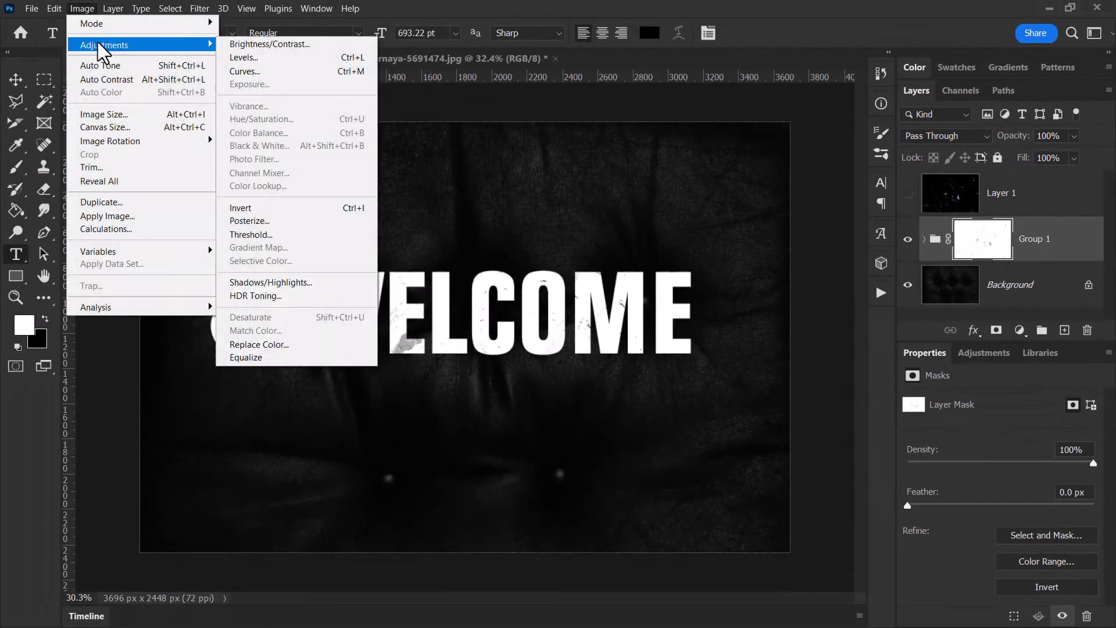
pyautogui.click(259, 69)
pyautogui.moveTo(606, 435); pyautogui.dragTo(724, 436)
pyautogui.moveTo(788, 251); pyautogui.dragTo(781, 252)
pyautogui.click(994, 211)
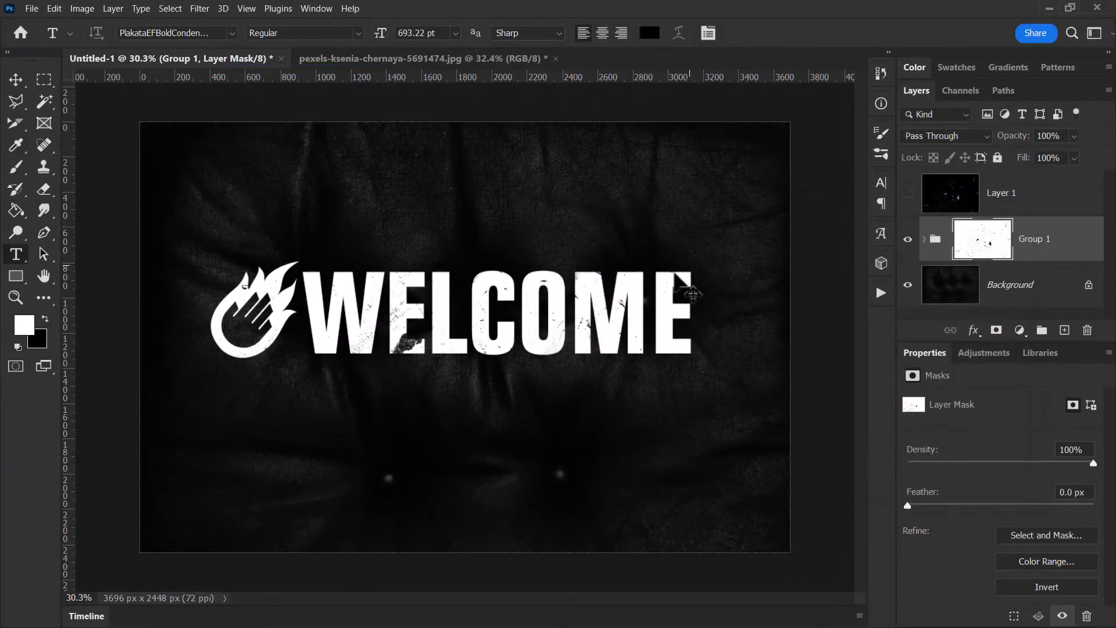
# Enlarge Group 1's unlinked mask and shift it to place the scratches differently over the emblem and text
pyautogui.hotkey('ctrl', 't')
pyautogui.moveTo(795, 338); pyautogui.dragTo(919, 337)
pyautogui.moveTo(693, 398); pyautogui.dragTo(645, 354)
pyautogui.press('Return')
pyautogui.press('t')
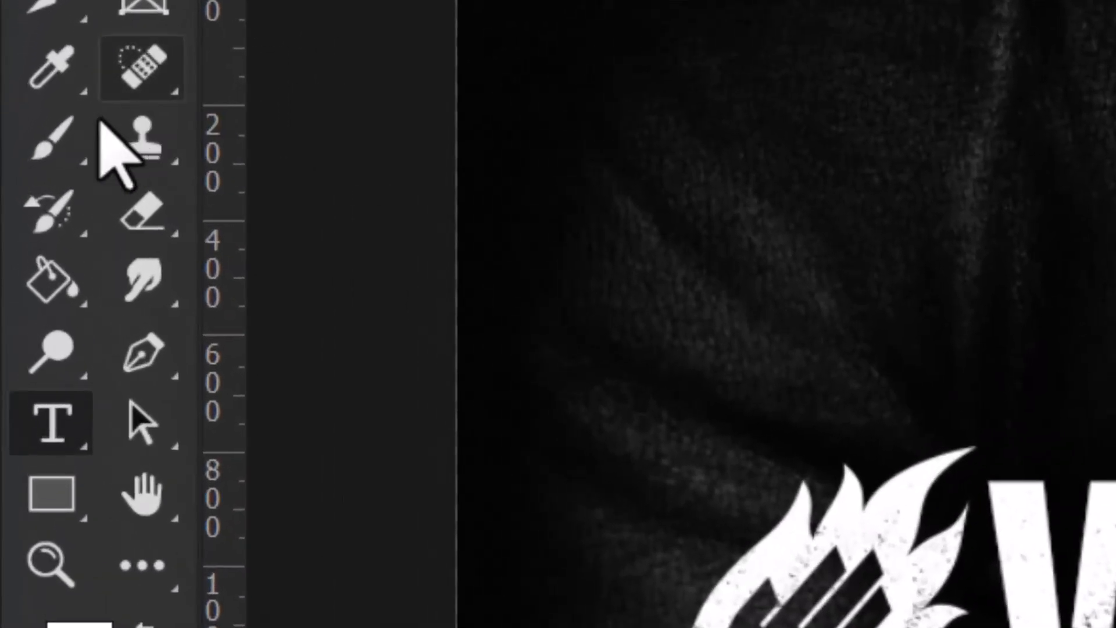
# Paint white with a soft brush on Group 1's mask to reduce the heavy marks on the C and M, using brush size 500
pyautogui.click(16, 168)
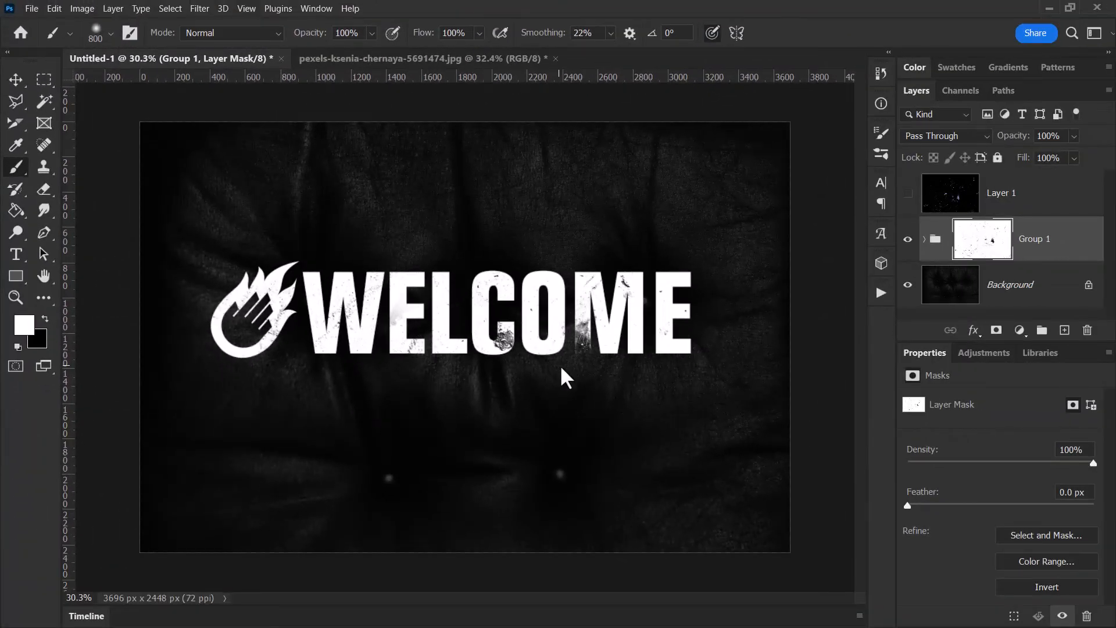
pyautogui.moveTo(561, 368); pyautogui.dragTo(529, 384)
pyautogui.hotkey('ctrl', 'z')
pyautogui.click(583, 372)
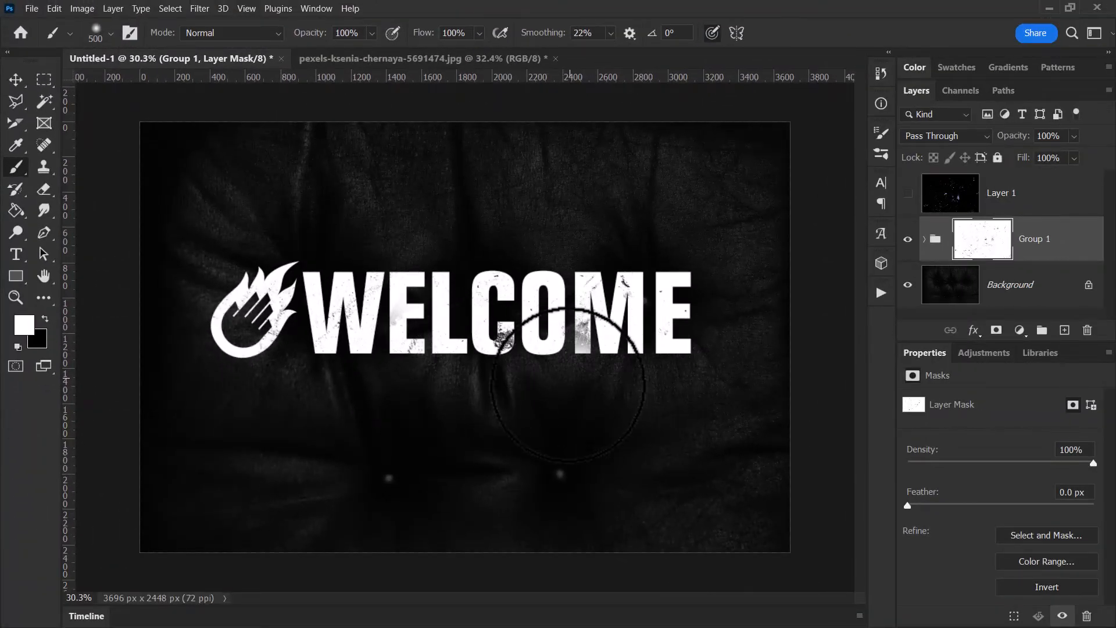
pyautogui.press('[')
pyautogui.press('[')
pyautogui.press('[')
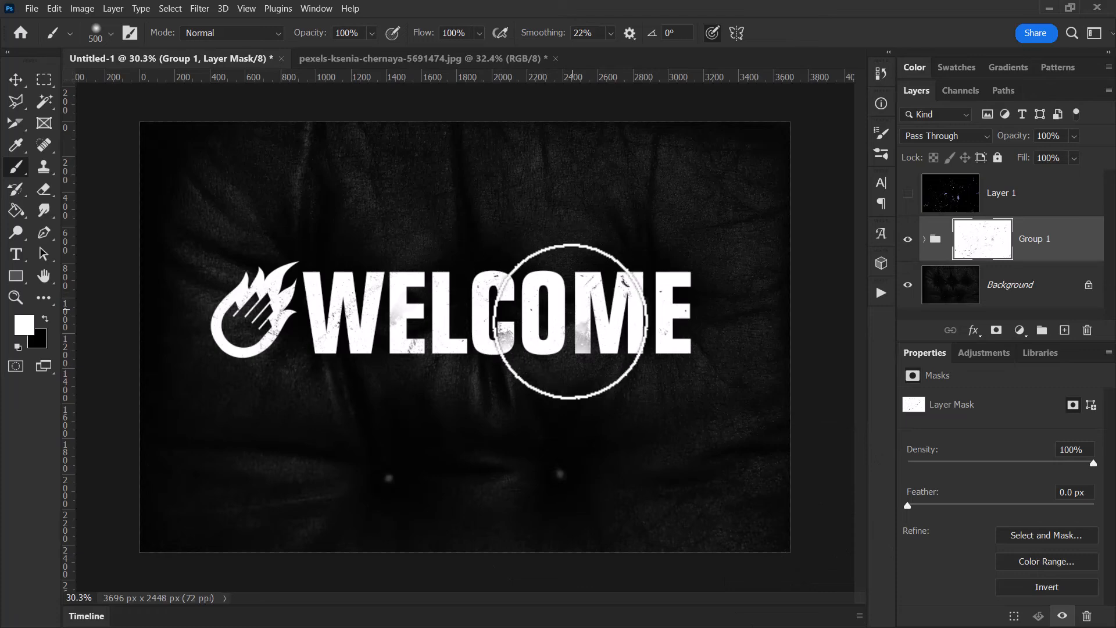
# Enlarge the White Emblem inside Group 1 to about 1229 by 1341 px and place it at about X 1299 px, Y 83 px
pyautogui.click(924, 239)
pyautogui.scroll(-1, 1063, 285)
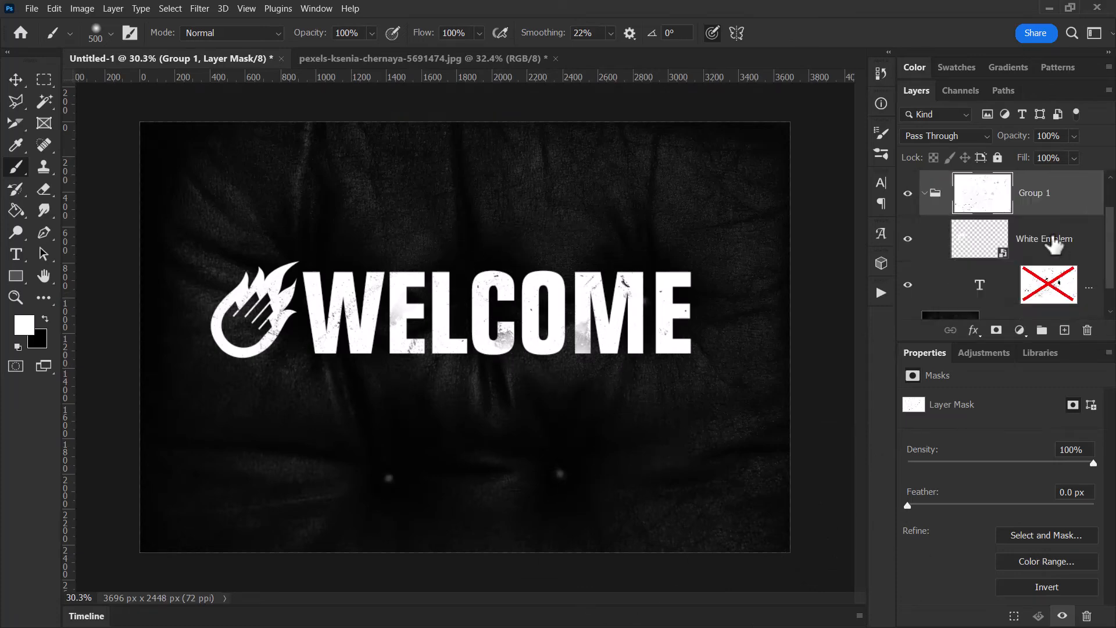
pyautogui.click(1043, 238)
pyautogui.moveTo(582, 316); pyautogui.dragTo(750, 249)
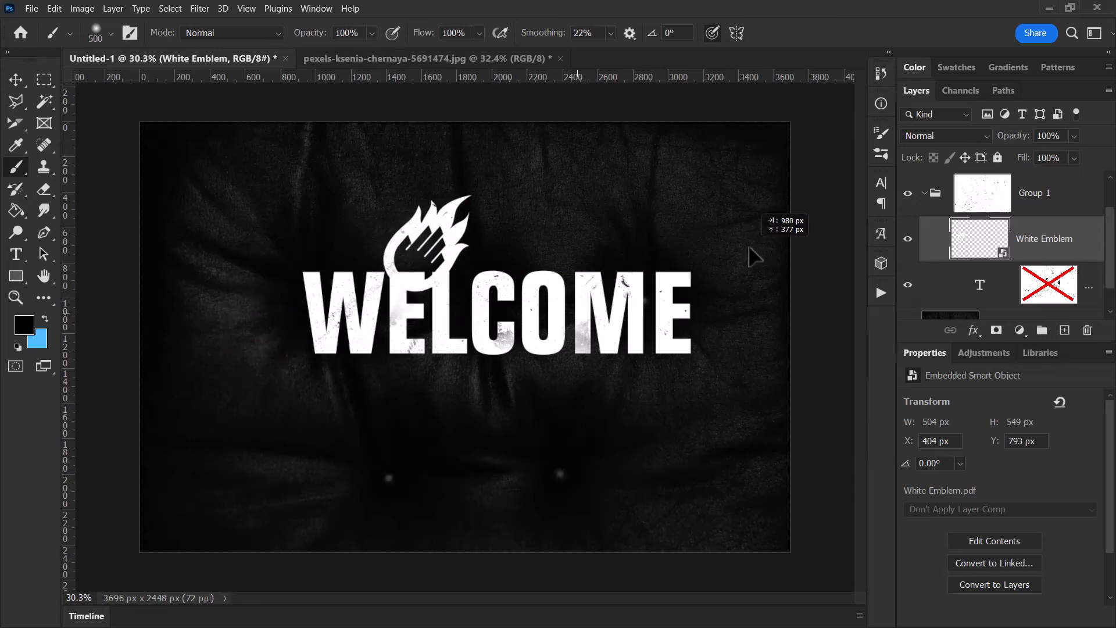
pyautogui.hotkey('ctrl', 't')
pyautogui.moveTo(467, 288)
pyautogui.mouseDown()
pyautogui.moveTo(482, 303)
pyautogui.moveTo(516, 307)
pyautogui.moveTo(471, 236)
pyautogui.moveTo(598, 418)
pyautogui.mouseUp()
pyautogui.press('Return')
pyautogui.moveTo(547, 239); pyautogui.dragTo(514, 232)
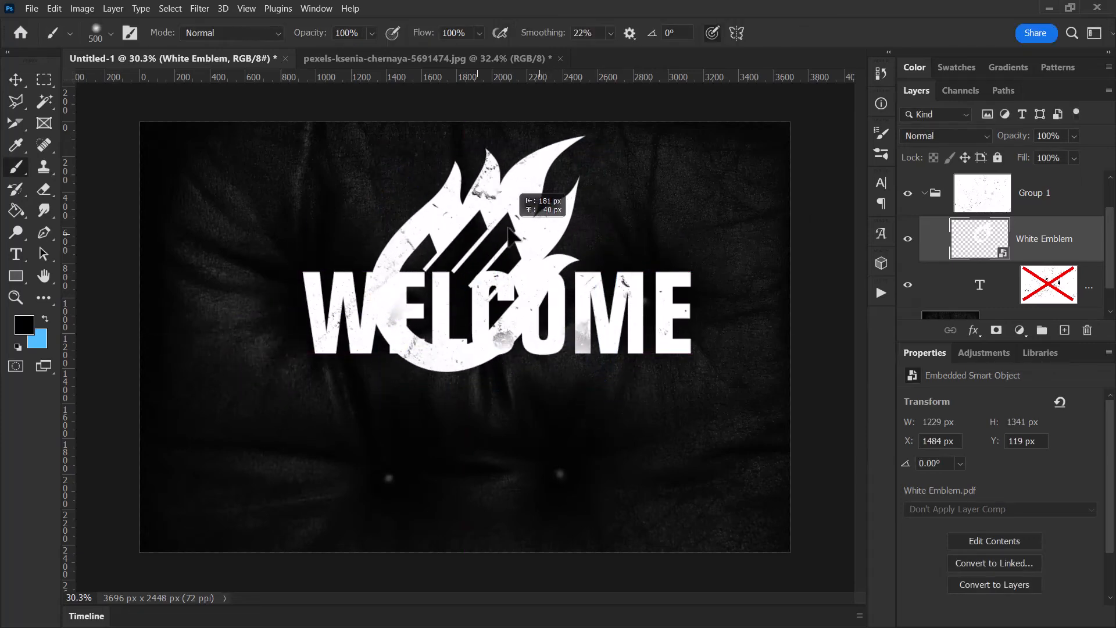
# Move the WELCOME text layer down so it sits just beneath the enlarged emblem
pyautogui.scroll(-1, 1017, 268)
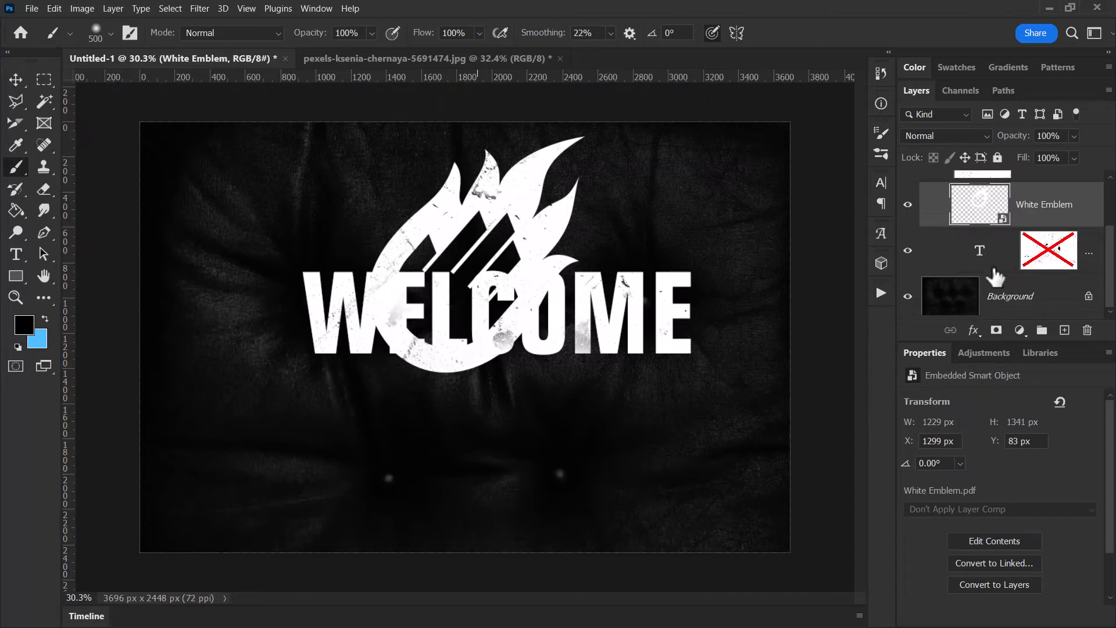
pyautogui.scroll(2, 995, 278)
pyautogui.scroll(-2, 1005, 250)
pyautogui.scroll(1, 1008, 238)
pyautogui.click(1010, 221)
pyautogui.press('d')
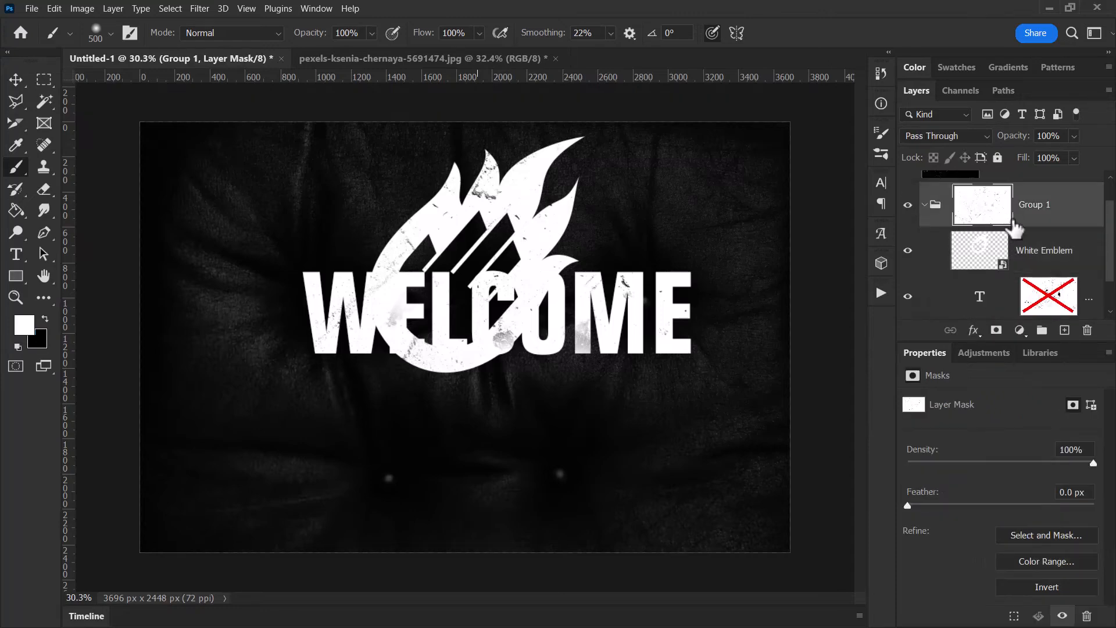
pyautogui.moveTo(510, 323); pyautogui.dragTo(515, 469)
pyautogui.scroll(-1, 1004, 263)
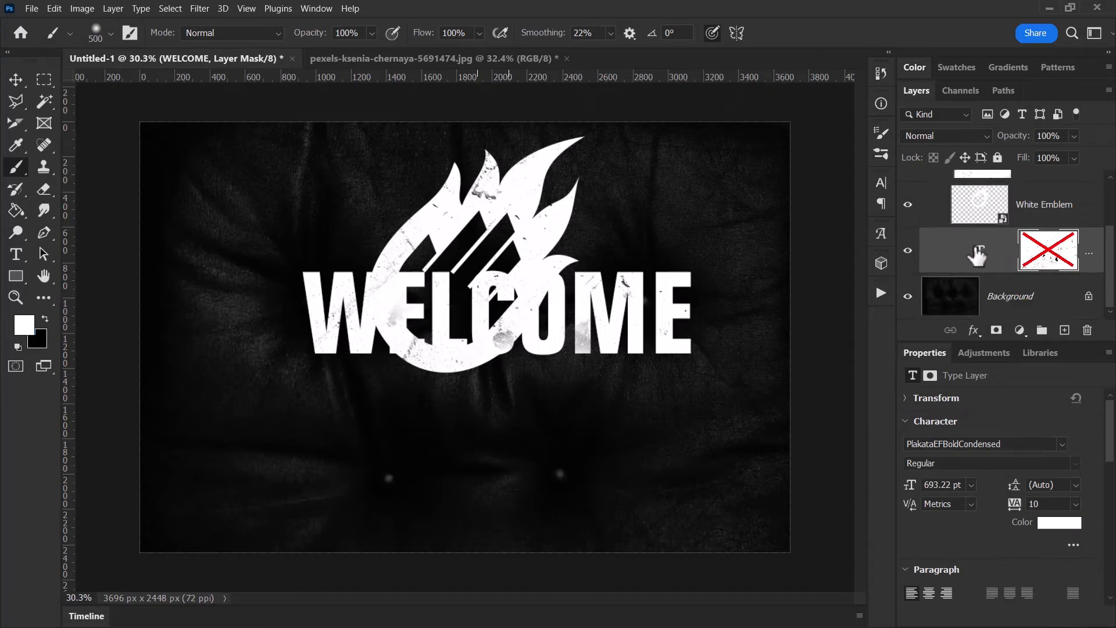
pyautogui.click(976, 254)
pyautogui.moveTo(637, 311); pyautogui.dragTo(605, 422)
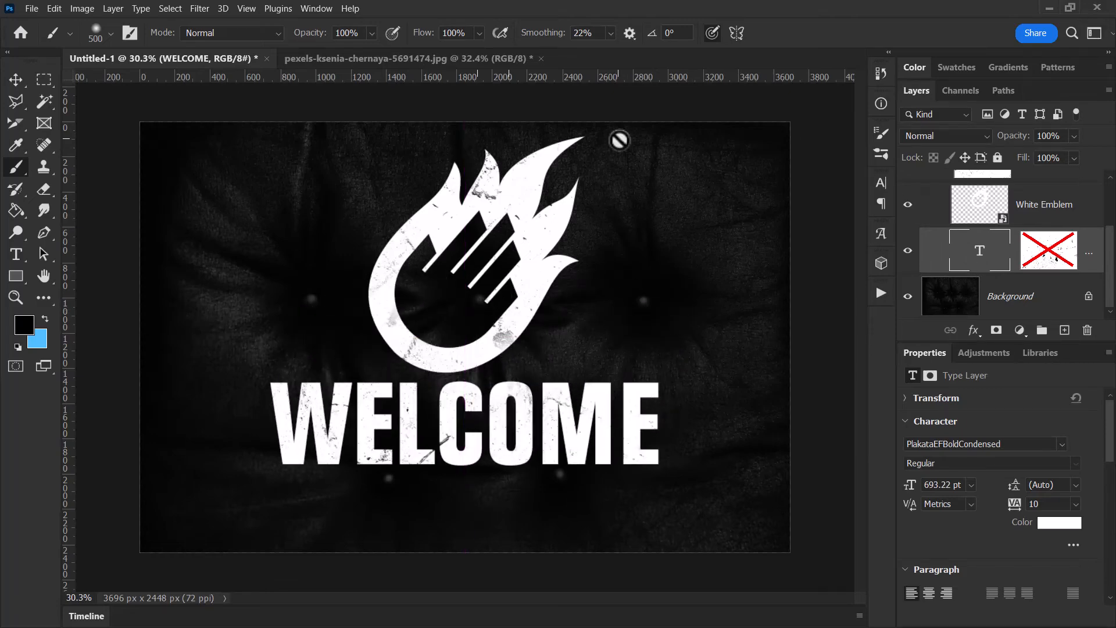
# Add a drop shadow to Group 1 with a 121° angle, 42 px distance, 40% spread and 84 px size
pyautogui.scroll(3, 1042, 261)
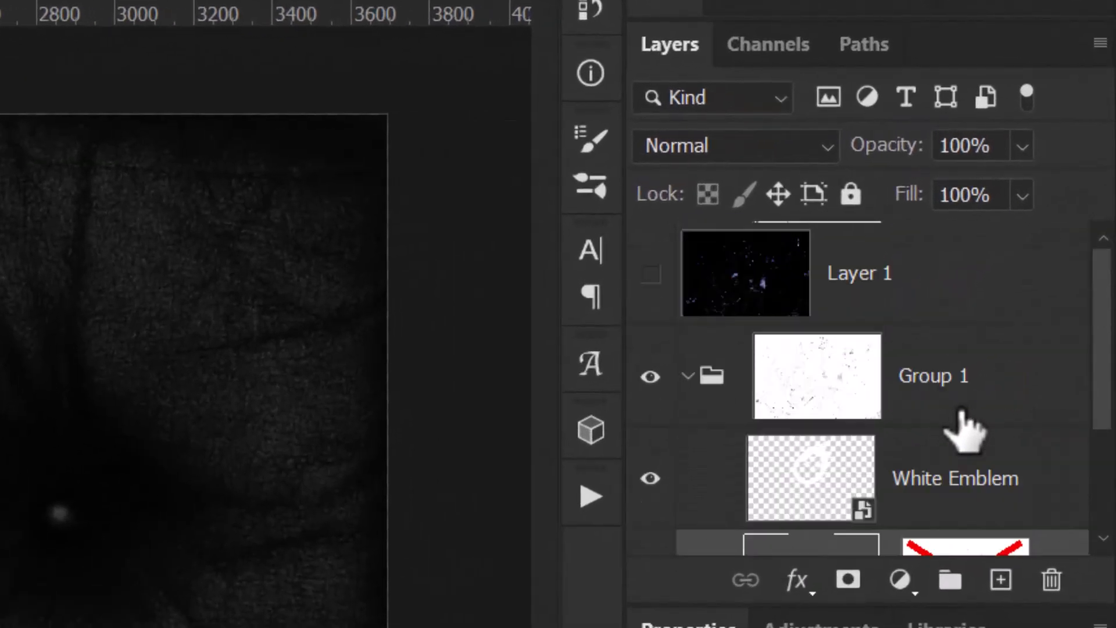
pyautogui.click(985, 376)
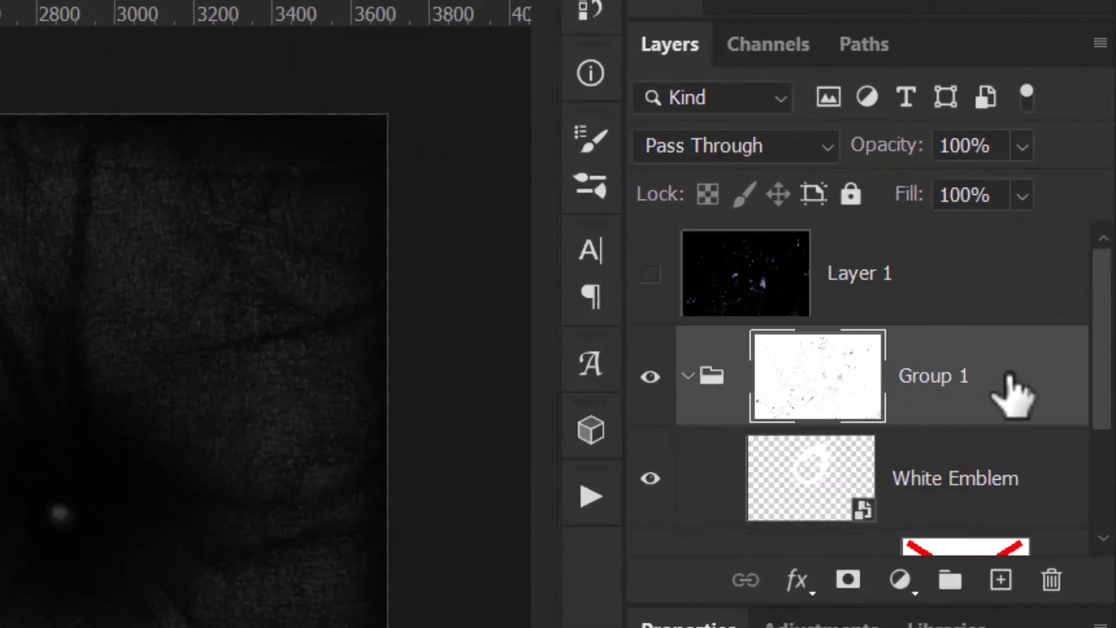
pyautogui.doubleClick(1051, 382)
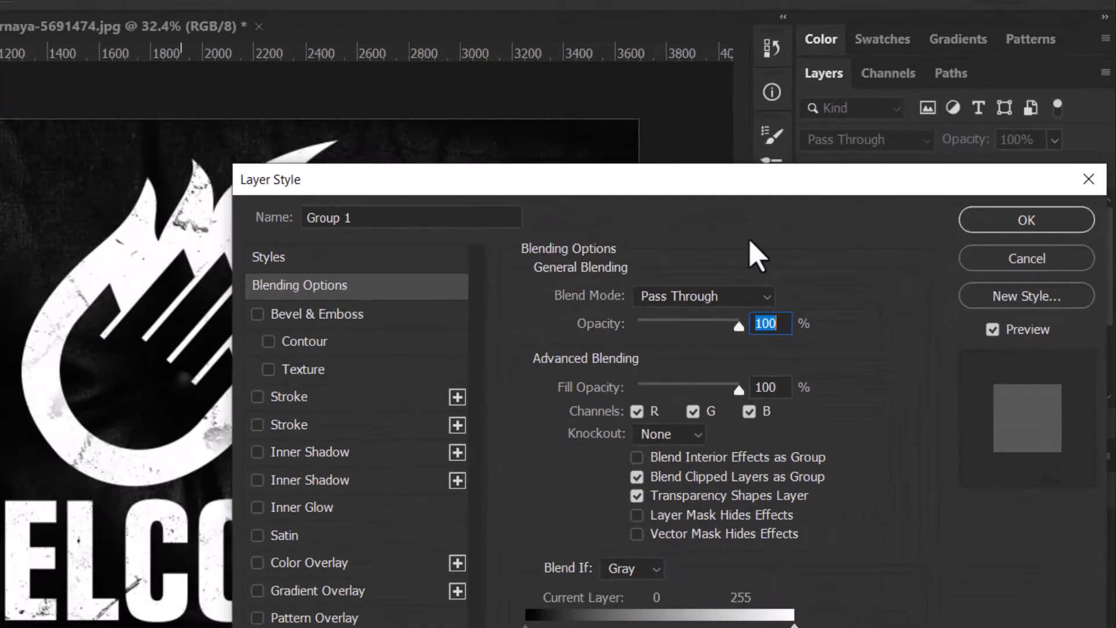
pyautogui.moveTo(186, 224); pyautogui.dragTo(619, 90)
pyautogui.click(761, 450)
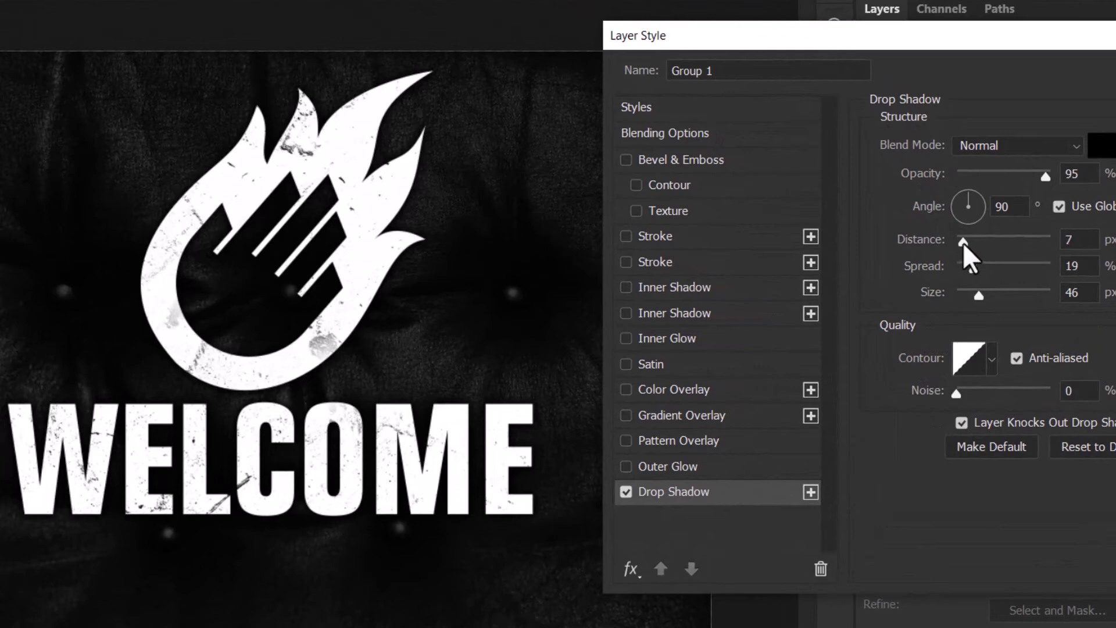
pyautogui.moveTo(966, 214); pyautogui.dragTo(959, 199)
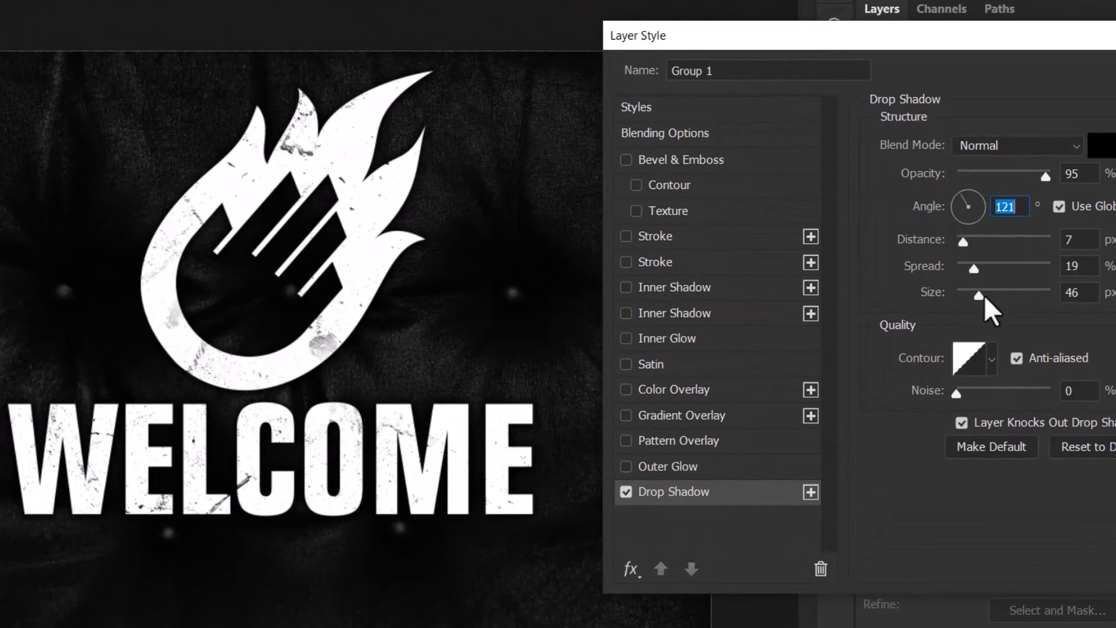
pyautogui.moveTo(982, 295); pyautogui.dragTo(994, 267)
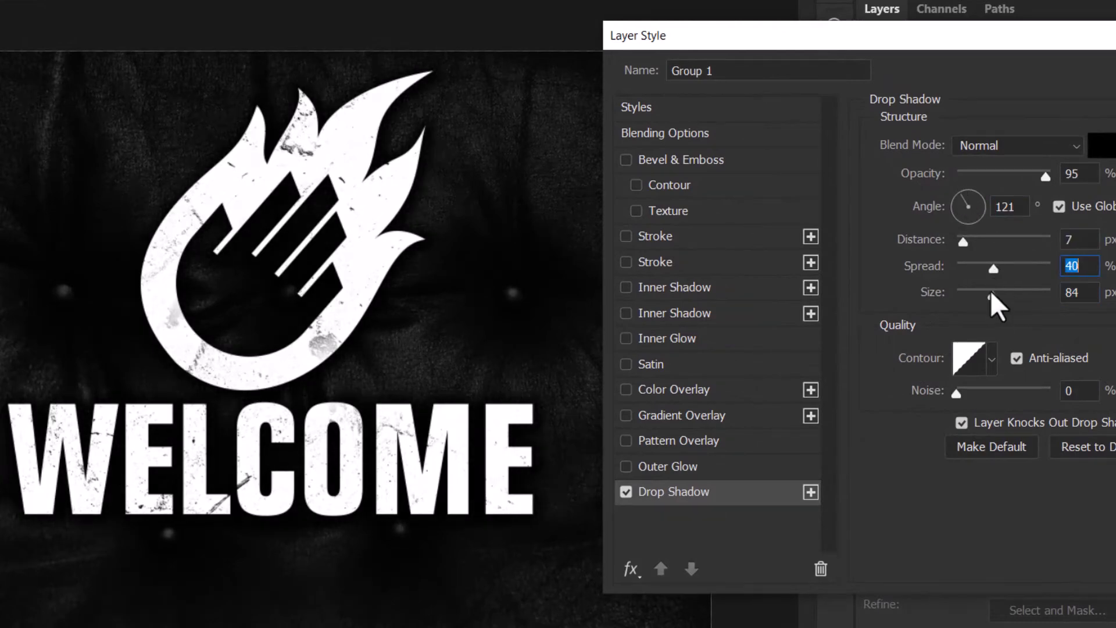
pyautogui.click(995, 241)
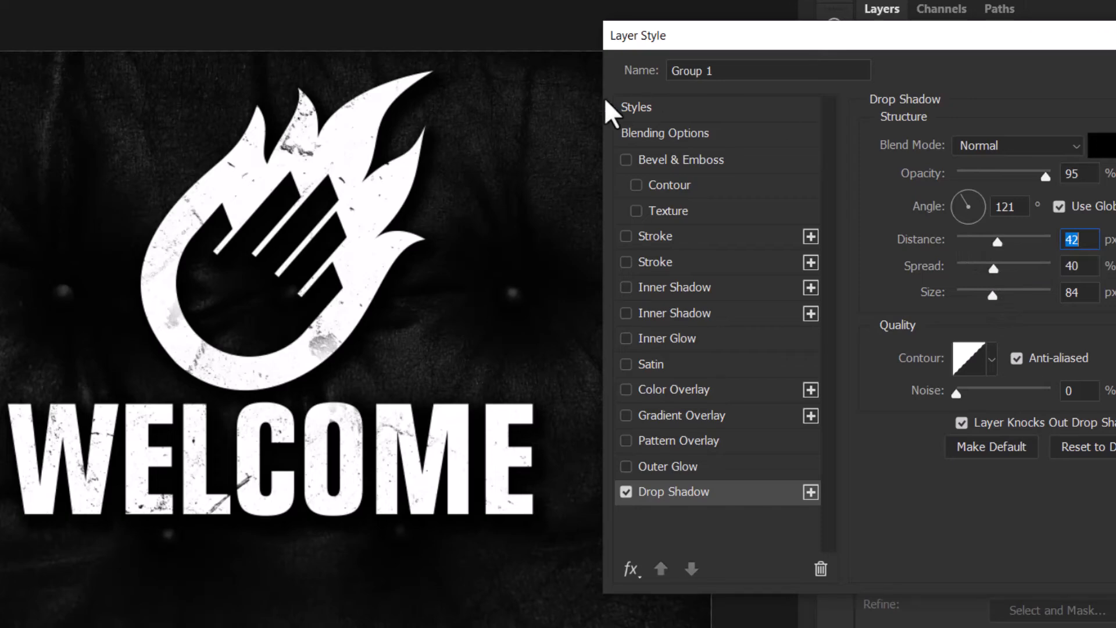
# Add an outside stroke to Group 1, colour it pure red and set its size to 1 px
pyautogui.click(643, 235)
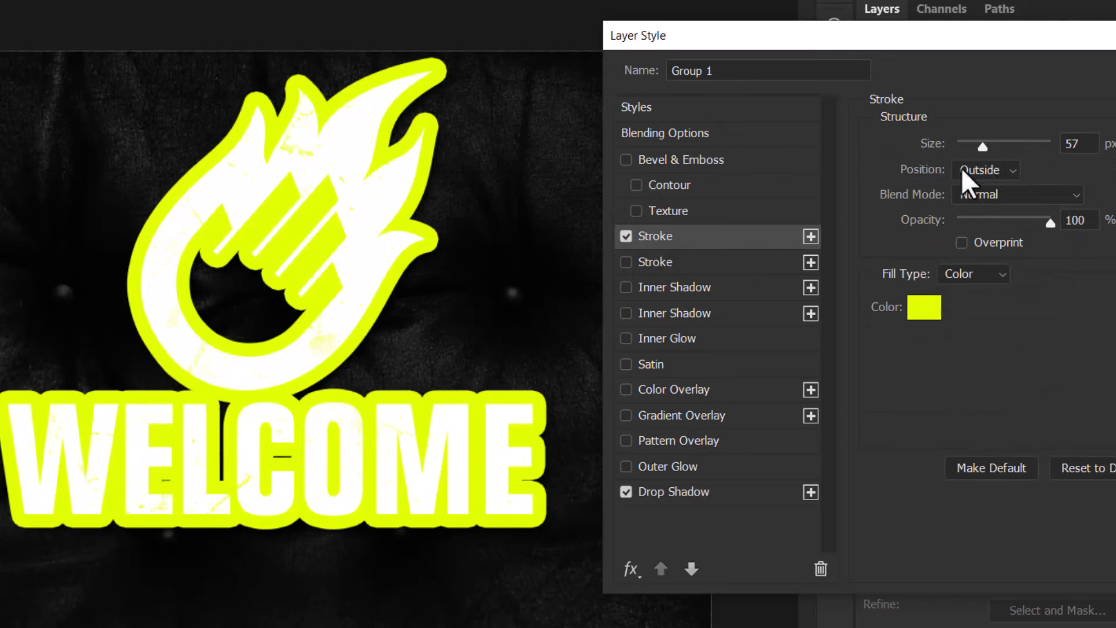
pyautogui.click(924, 307)
pyautogui.moveTo(736, 408); pyautogui.dragTo(740, 371)
pyautogui.click(916, 375)
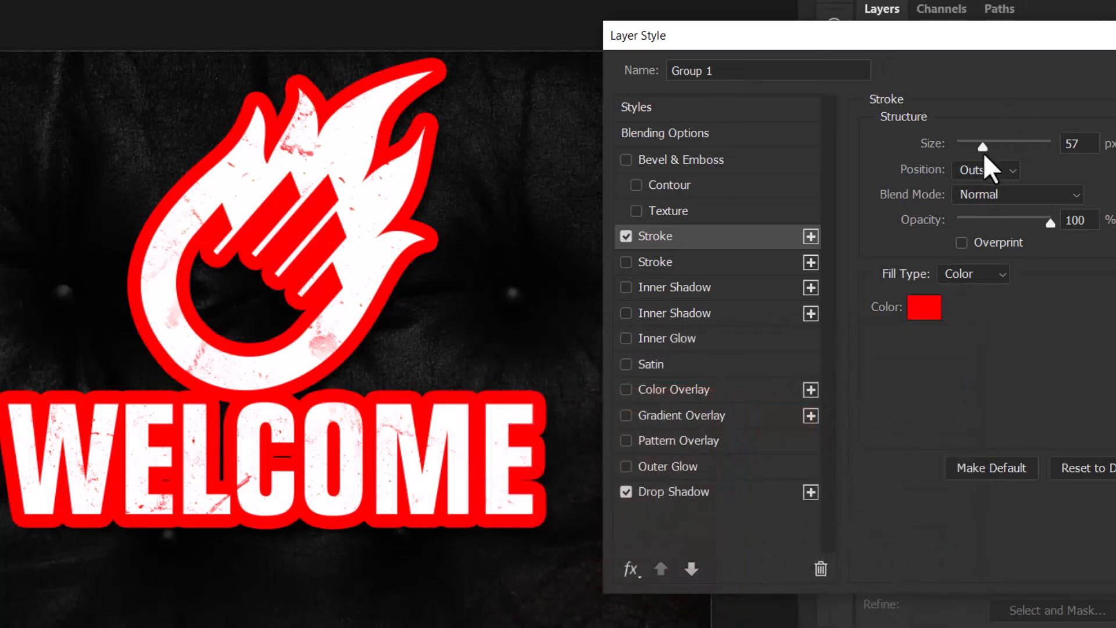
pyautogui.moveTo(983, 155); pyautogui.dragTo(962, 155)
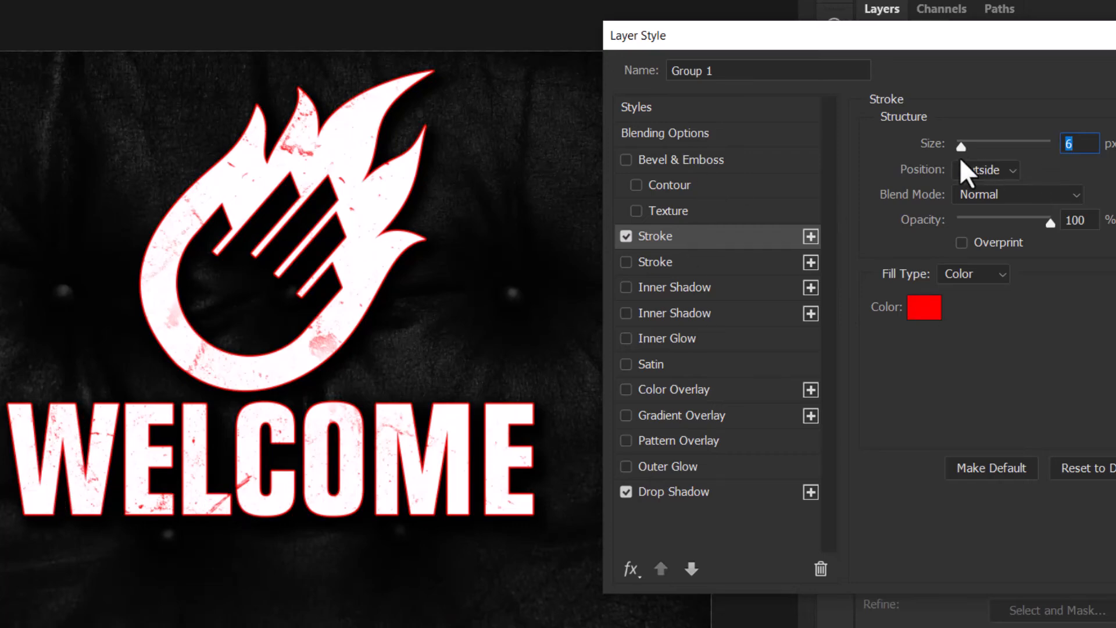
pyautogui.moveTo(960, 148); pyautogui.dragTo(946, 158)
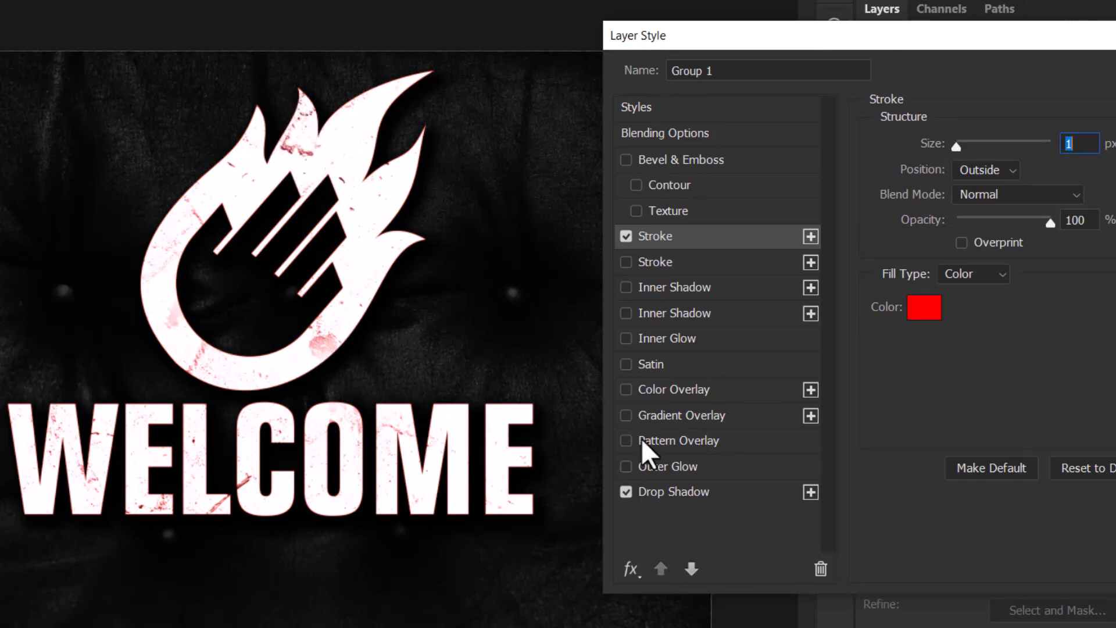
# Add a black-to-white linear gradient overlay to Group 1 with Normal blend mode and 13% opacity
pyautogui.moveTo(1040, 37); pyautogui.dragTo(785, 42)
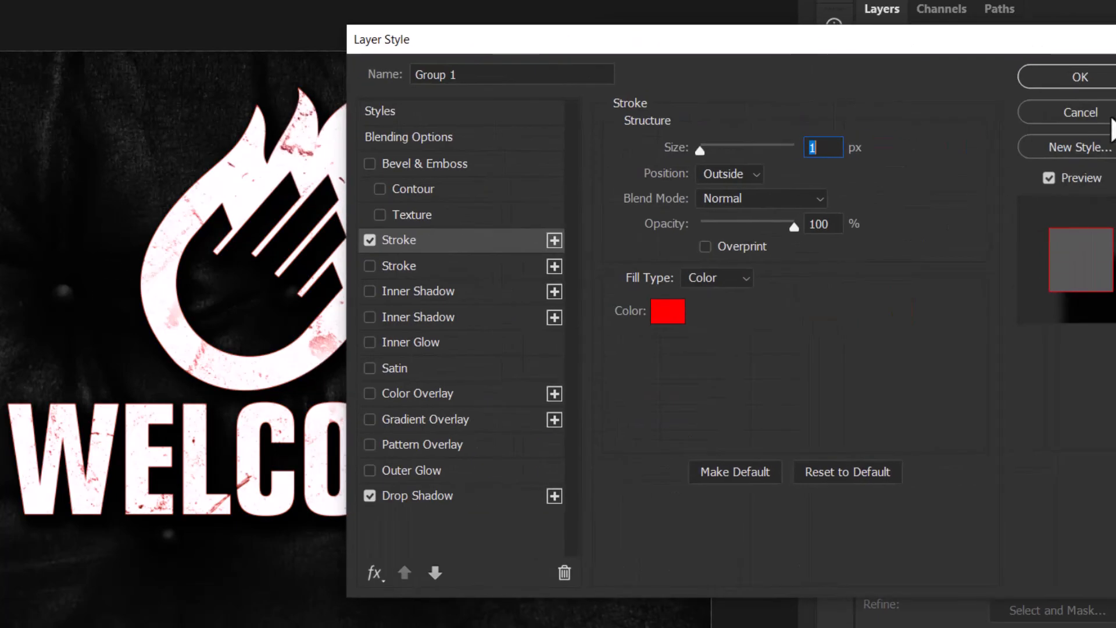
pyautogui.moveTo(492, 50); pyautogui.dragTo(758, 41)
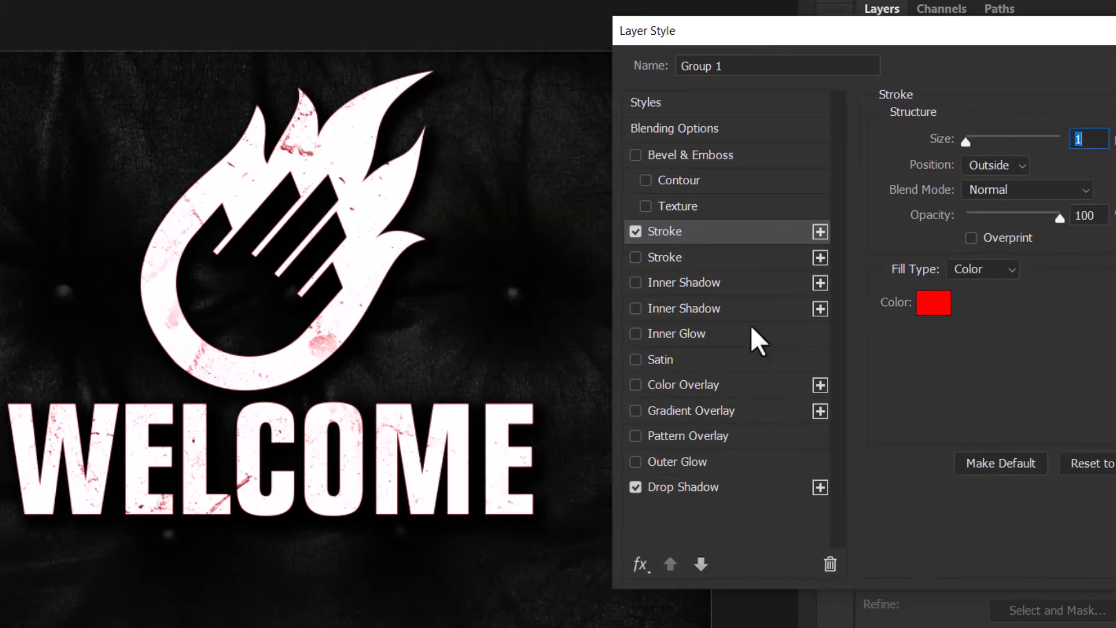
pyautogui.click(677, 409)
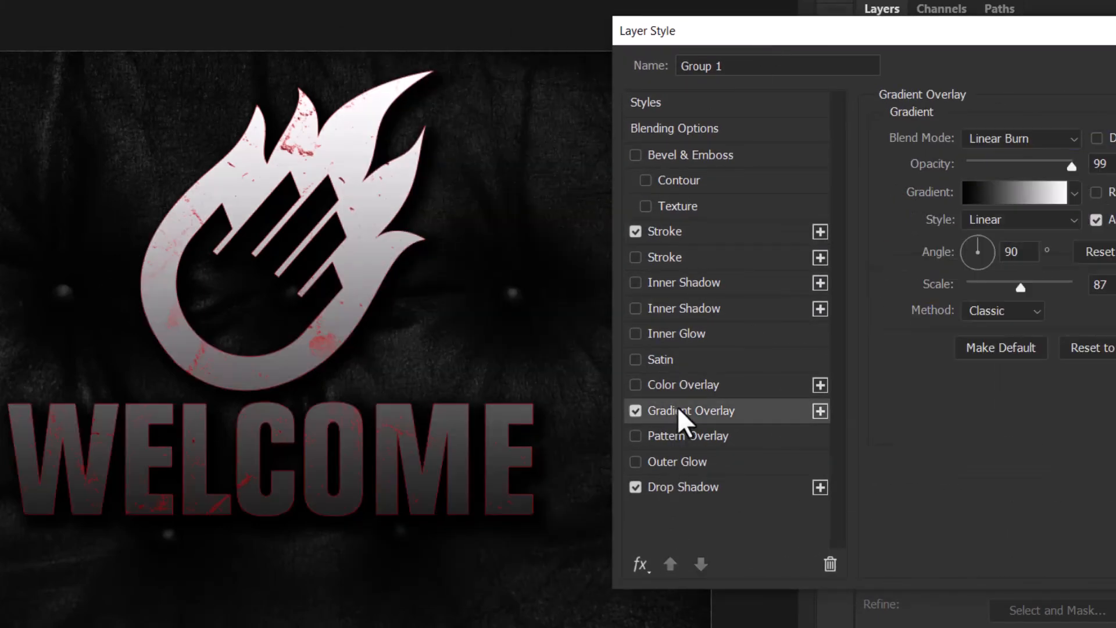
pyautogui.click(1036, 198)
pyautogui.click(919, 127)
pyautogui.click(989, 142)
pyautogui.click(988, 145)
pyautogui.moveTo(1071, 166); pyautogui.dragTo(987, 165)
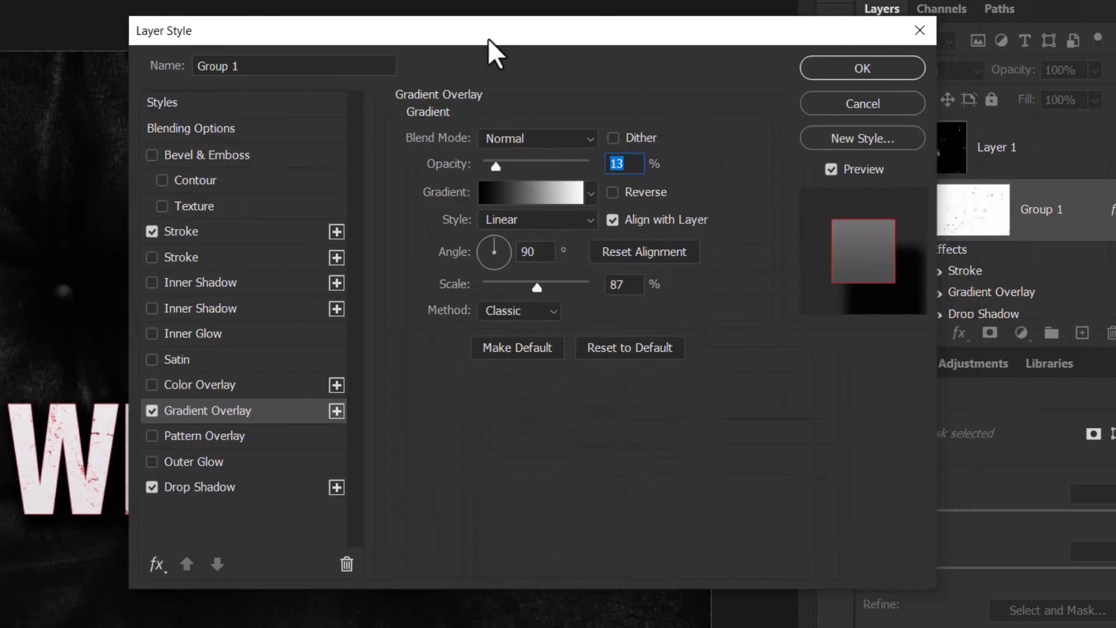